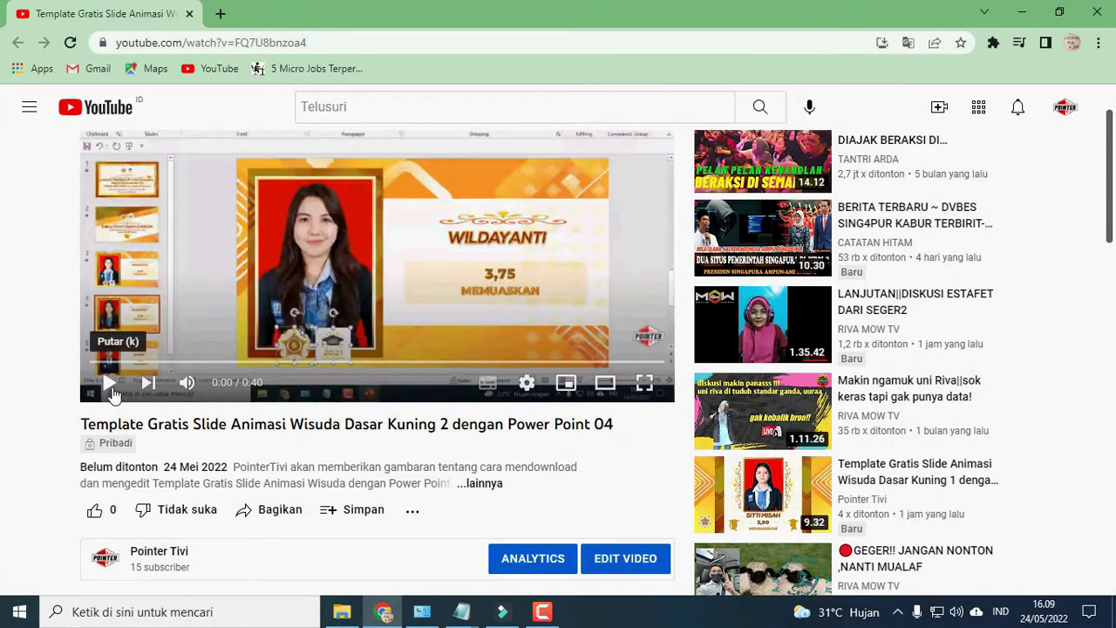
Start the template preview video and expand its '...lainnya' description to reveal the pointertivi blog link.
{"action": "left_click", "coordinate": [110, 383]}
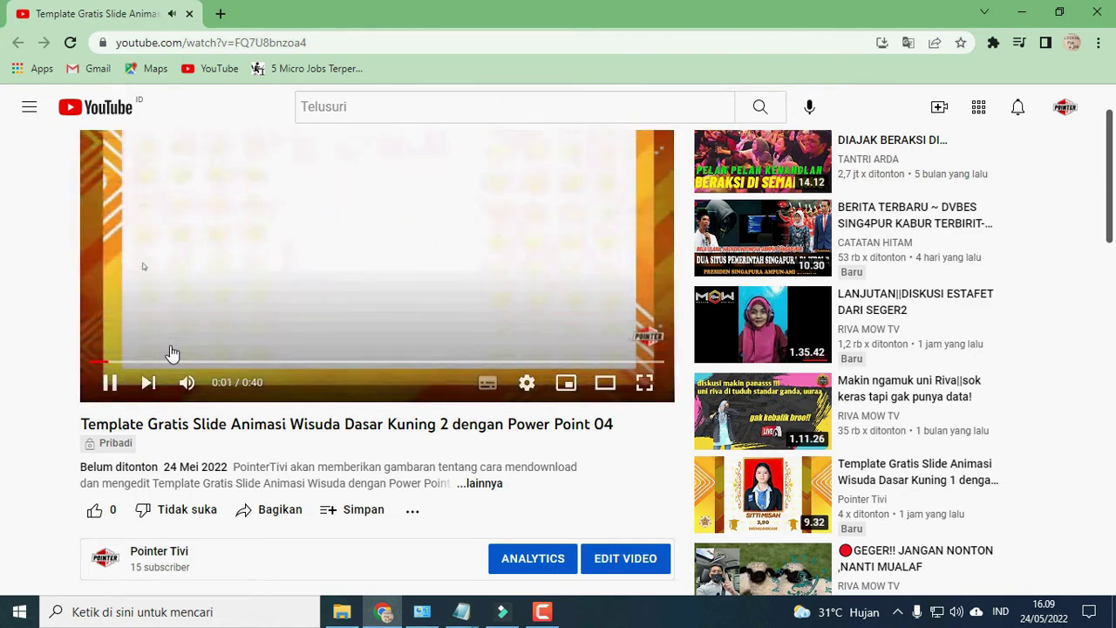
{"action": "scroll", "coordinate": [424, 357], "scroll_direction": "up", "scroll_amount": 1}
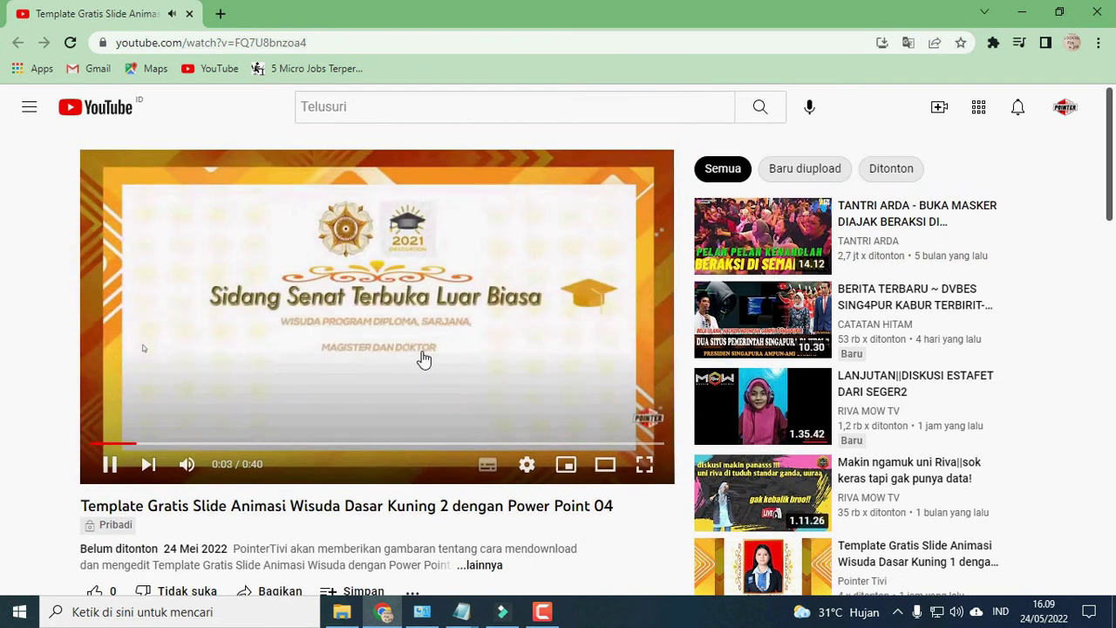
{"action": "scroll", "coordinate": [424, 358], "scroll_direction": "down", "scroll_amount": 1}
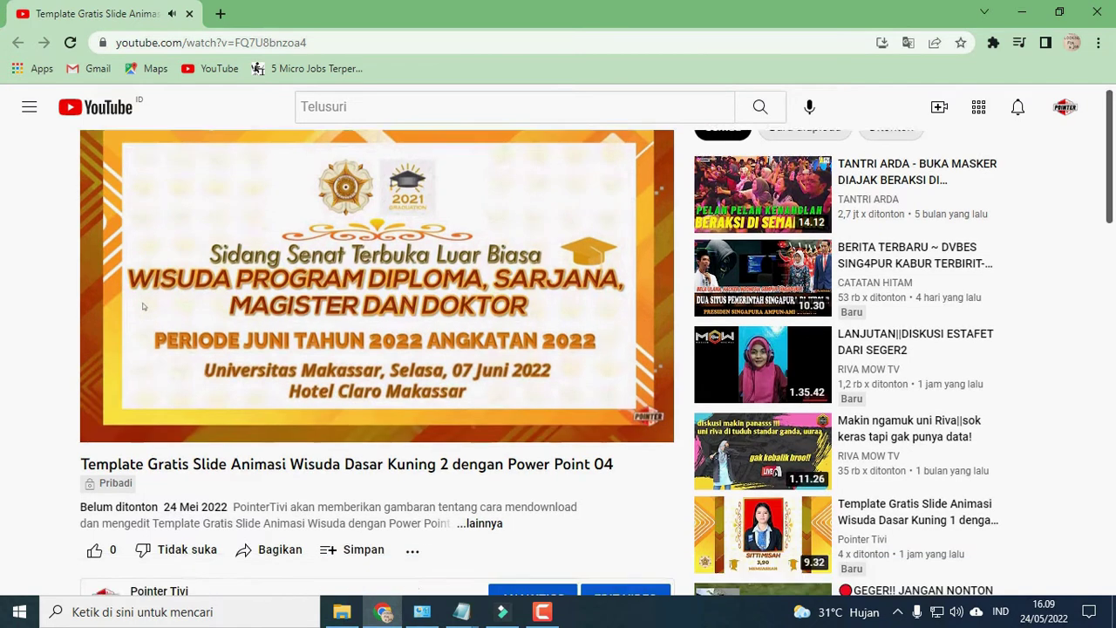
{"action": "scroll", "coordinate": [261, 418], "scroll_direction": "down", "scroll_amount": 1}
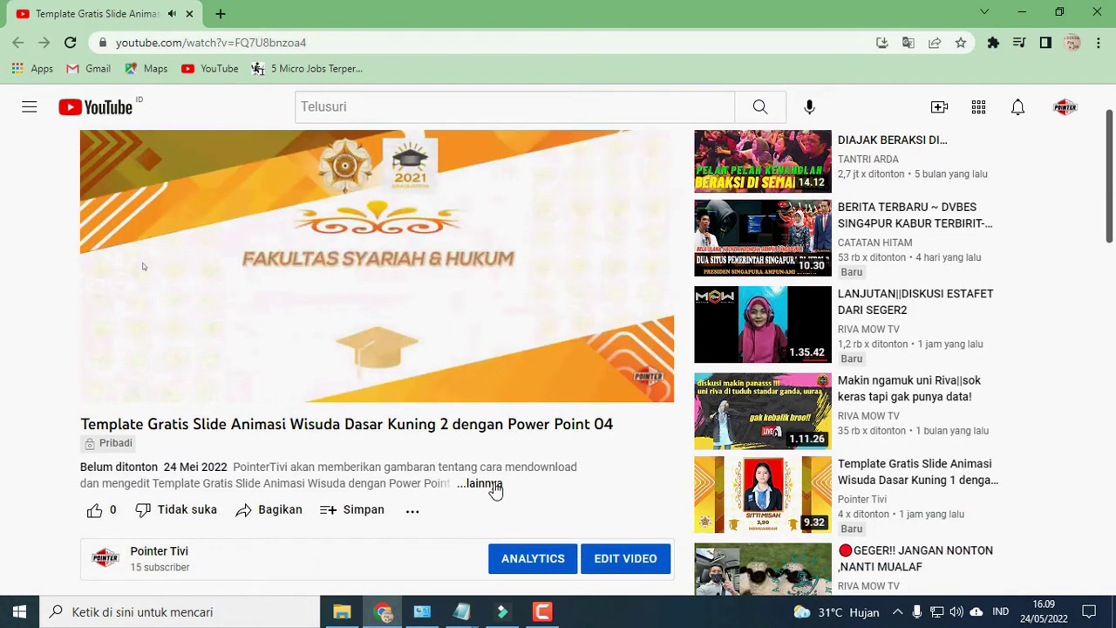
{"action": "left_click", "coordinate": [483, 484]}
{"action": "scroll", "coordinate": [510, 462], "scroll_direction": "down", "scroll_amount": 3}
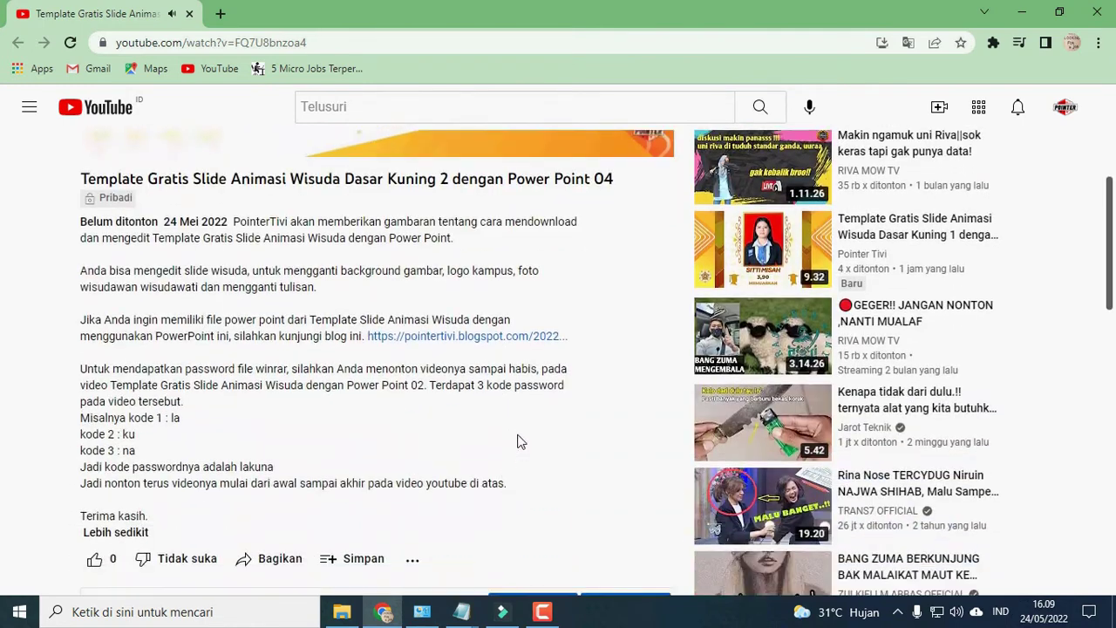
Go from the pointertivi.blogspot.com post's 'DOWNLOAD Template Gratis Slide' link to slidewisuda04.rar in Google Drive.
{"action": "left_click", "coordinate": [546, 336]}
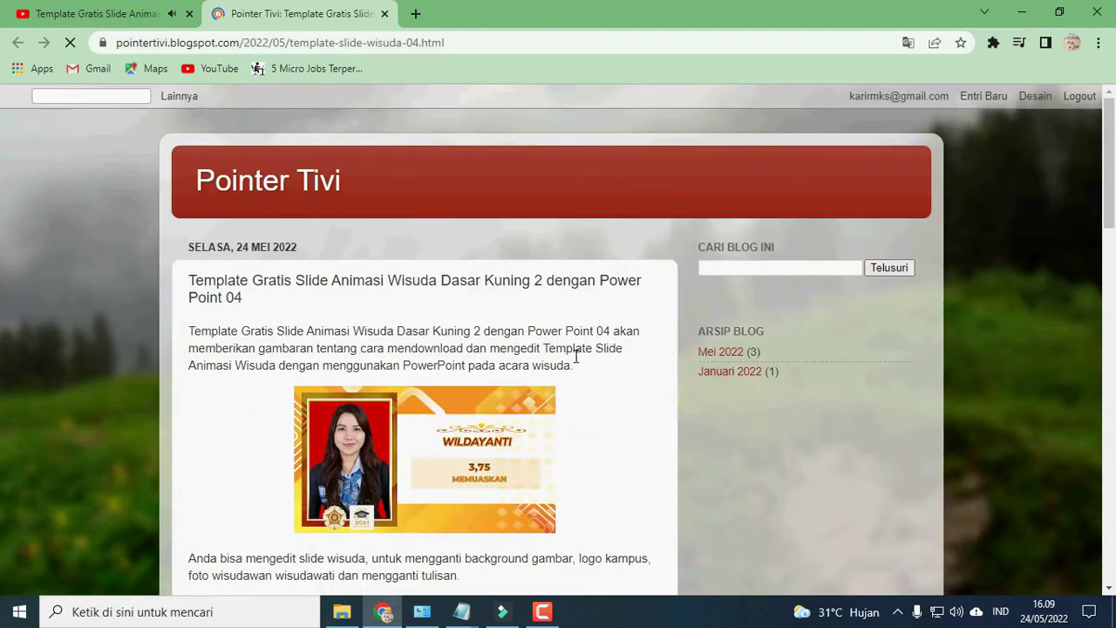
{"action": "scroll", "coordinate": [574, 356], "scroll_direction": "down", "scroll_amount": 1}
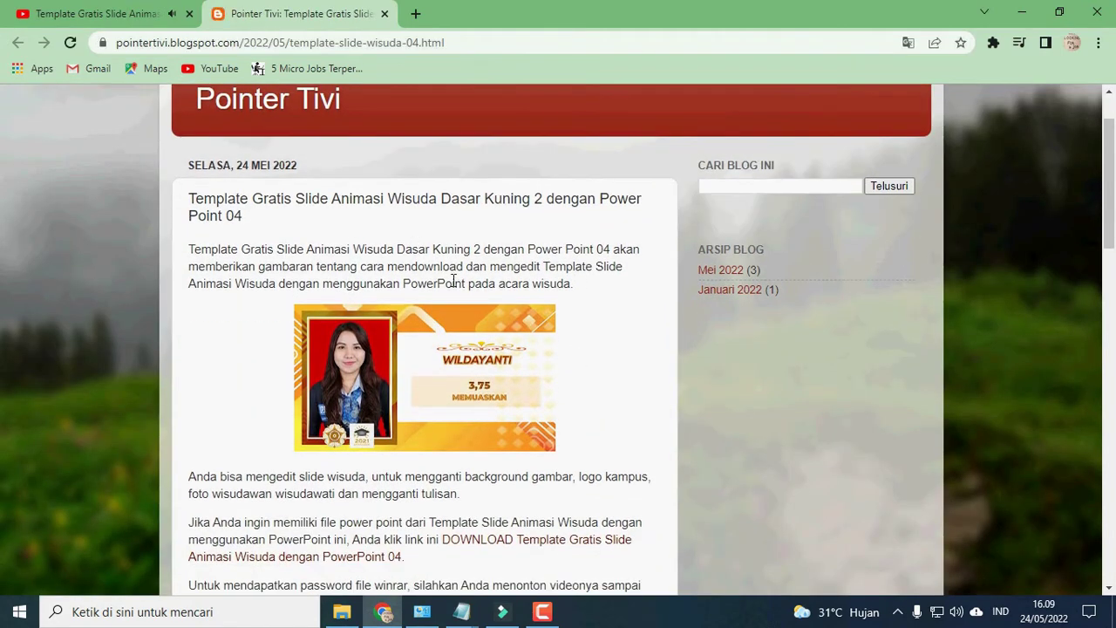
{"action": "scroll", "coordinate": [523, 332], "scroll_direction": "down", "scroll_amount": 2}
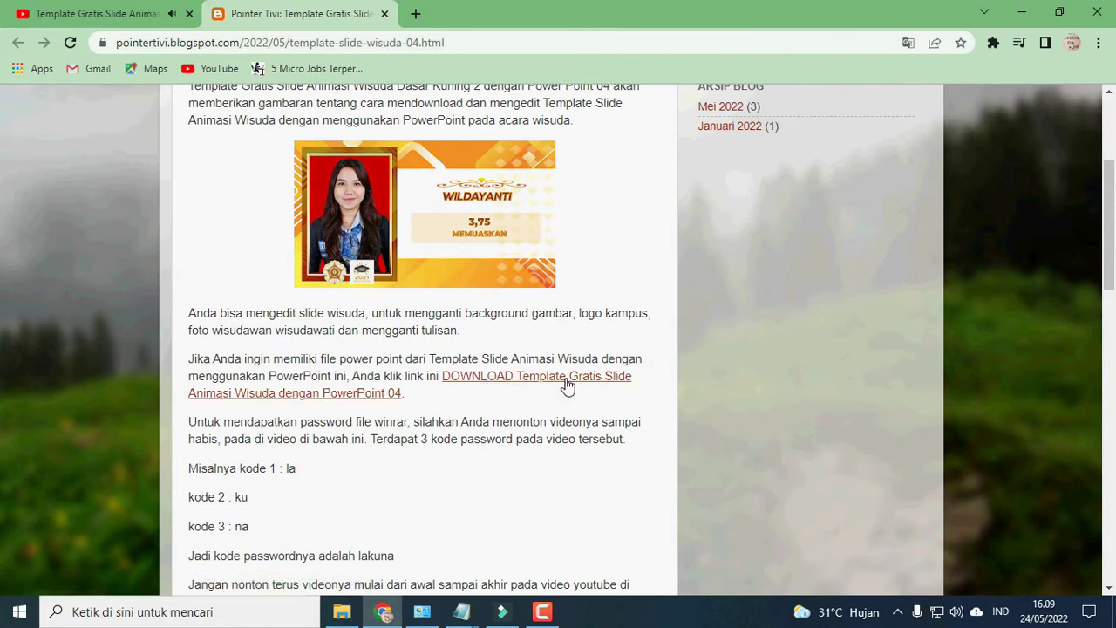
{"action": "scroll", "coordinate": [463, 494], "scroll_direction": "down", "scroll_amount": 1}
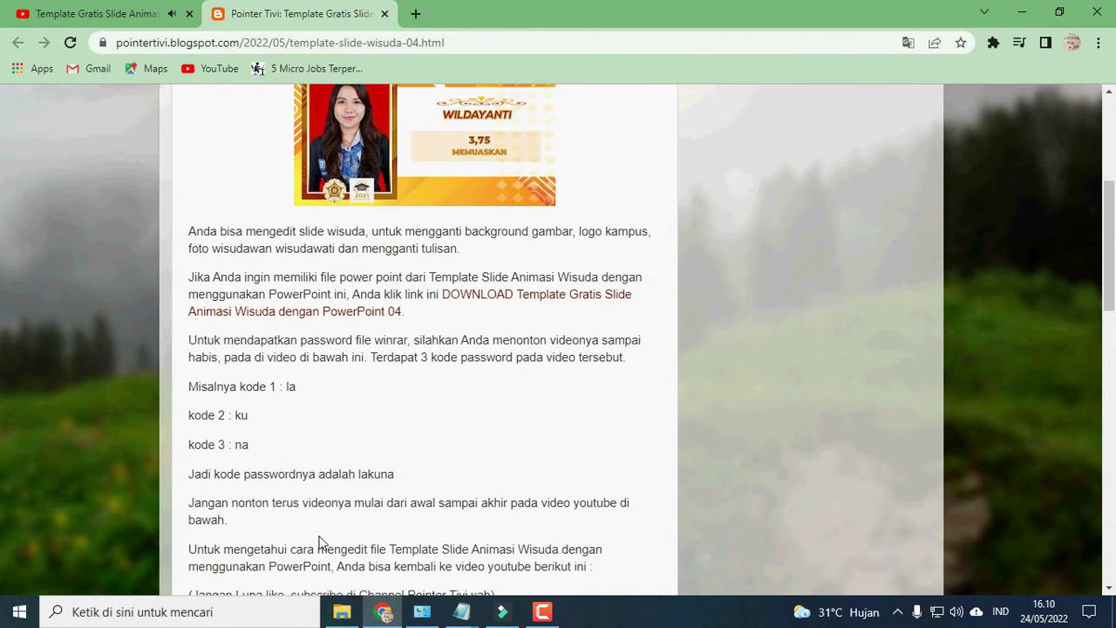
{"action": "left_click", "coordinate": [545, 302]}
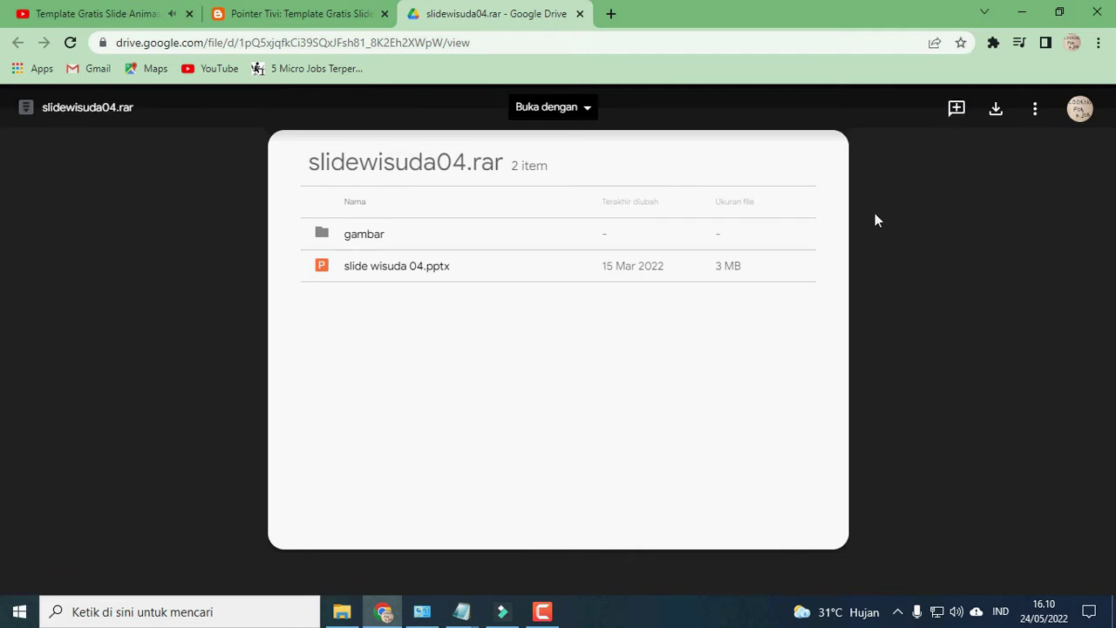
Download slidewisuda04.rar with IDM into D:\1wisuda04 and open its folder.
{"action": "left_click", "coordinate": [996, 110]}
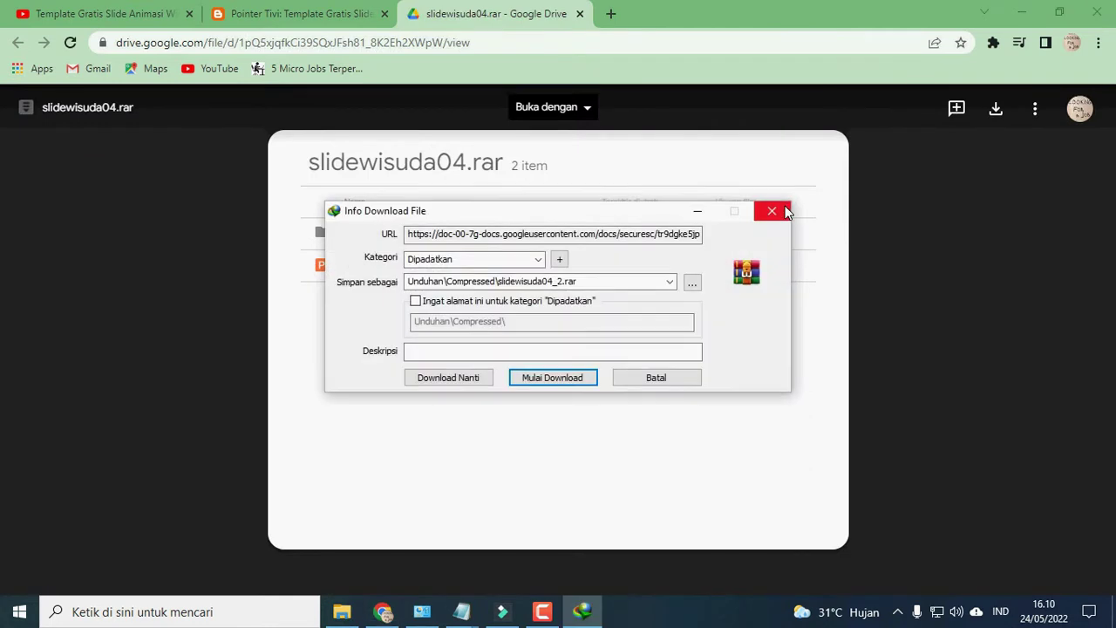
{"action": "left_click", "coordinate": [577, 380]}
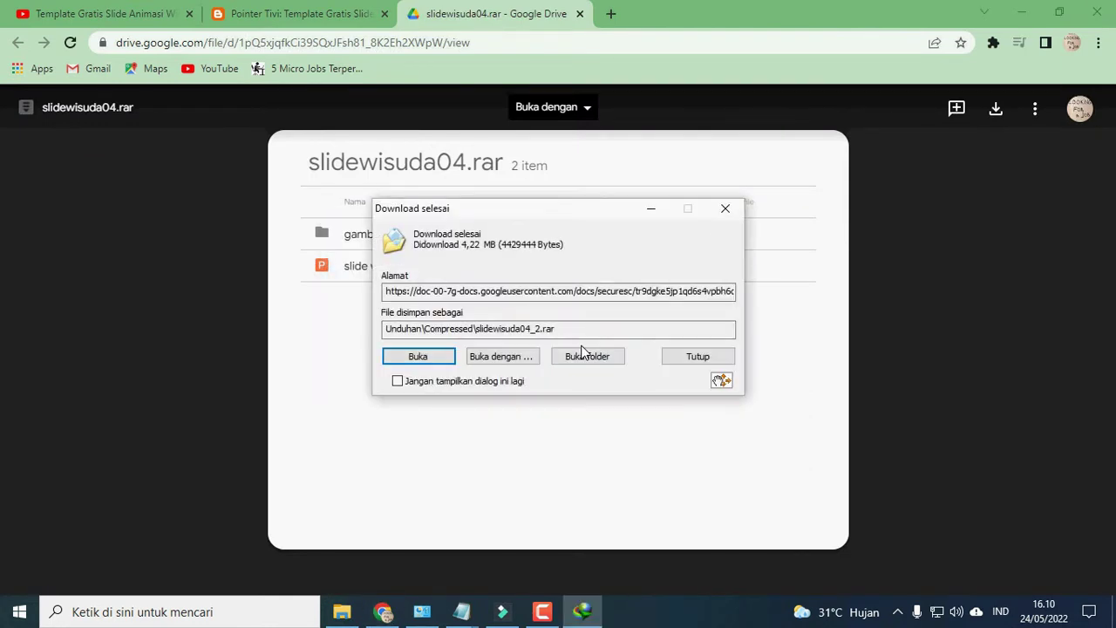
{"action": "left_click", "coordinate": [597, 363]}
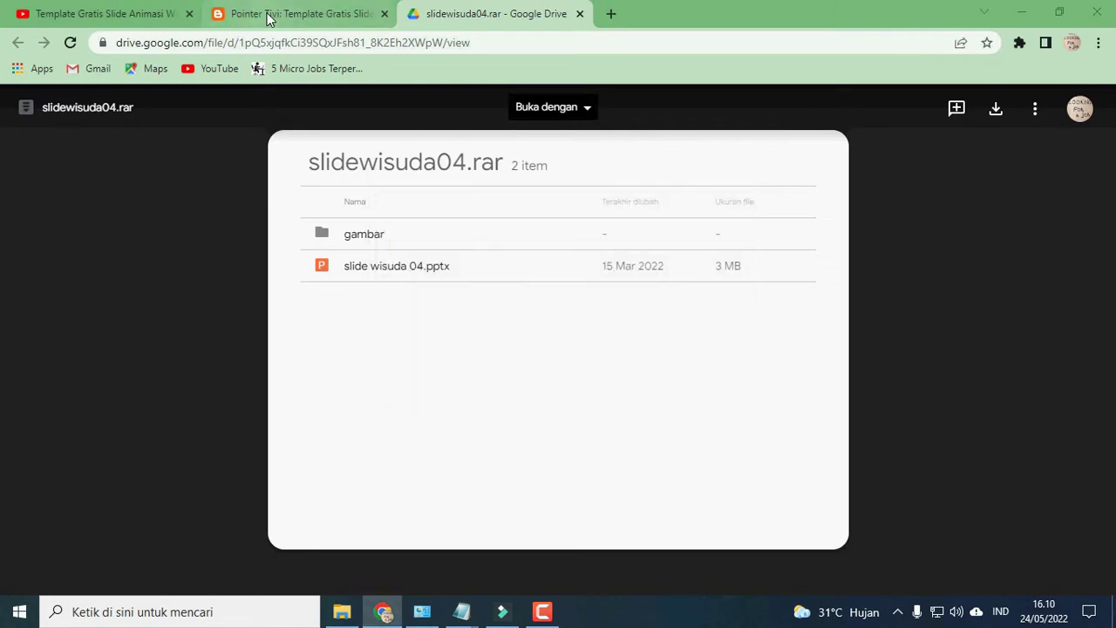
{"action": "left_click", "coordinate": [108, 15]}
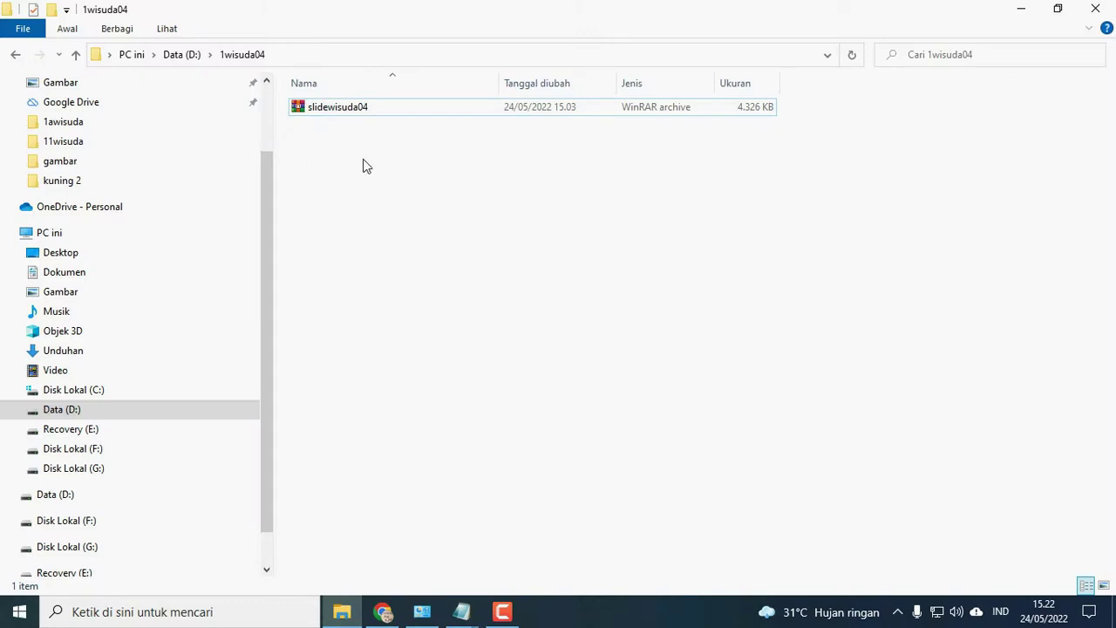
Extract the password-protected slidewisuda04 archive with WinRAR into a slidewisuda04 folder, then close WinRAR.
{"action": "left_click", "coordinate": [371, 107]}
{"action": "left_click", "coordinate": [375, 137]}
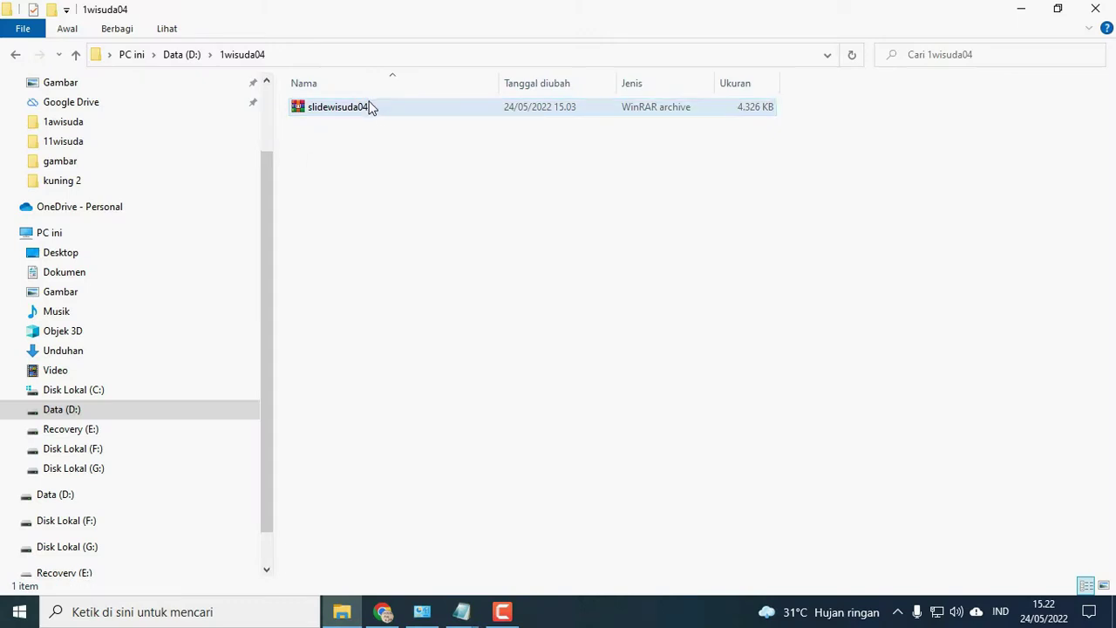
{"action": "double_click", "coordinate": [408, 109]}
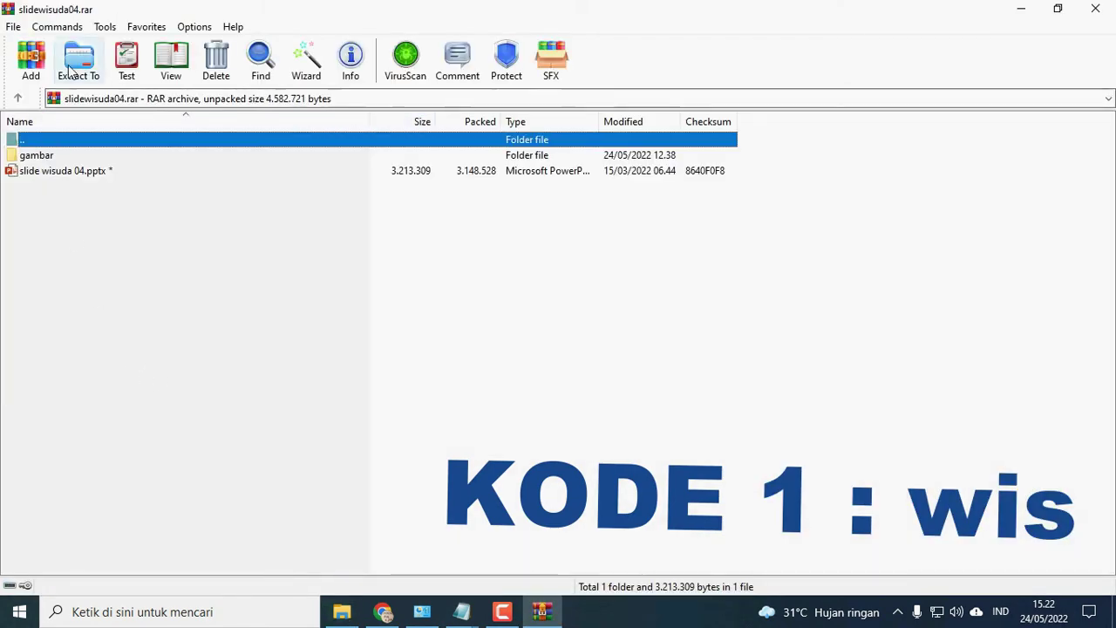
{"action": "left_click", "coordinate": [78, 61]}
{"action": "left_click", "coordinate": [597, 471]}
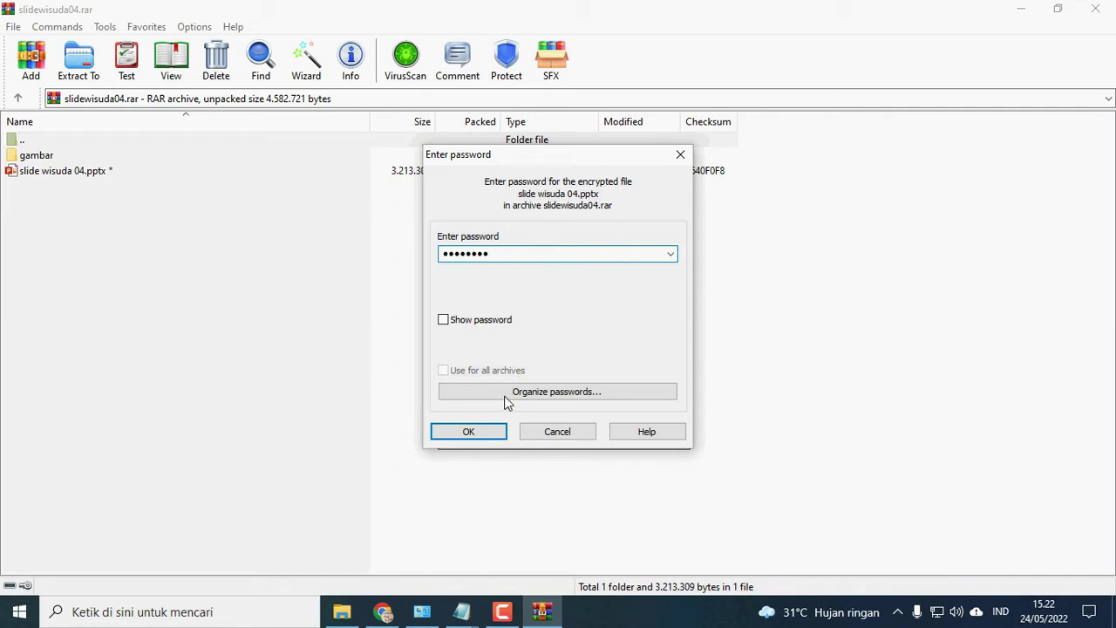
{"action": "left_click", "coordinate": [495, 431]}
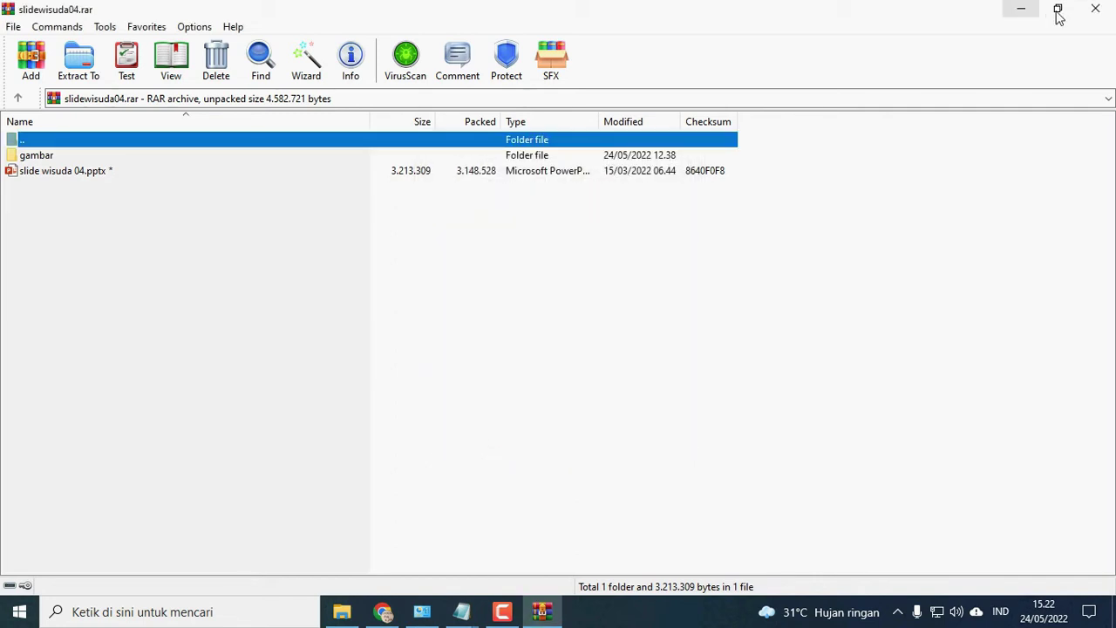
{"action": "left_click", "coordinate": [1095, 9]}
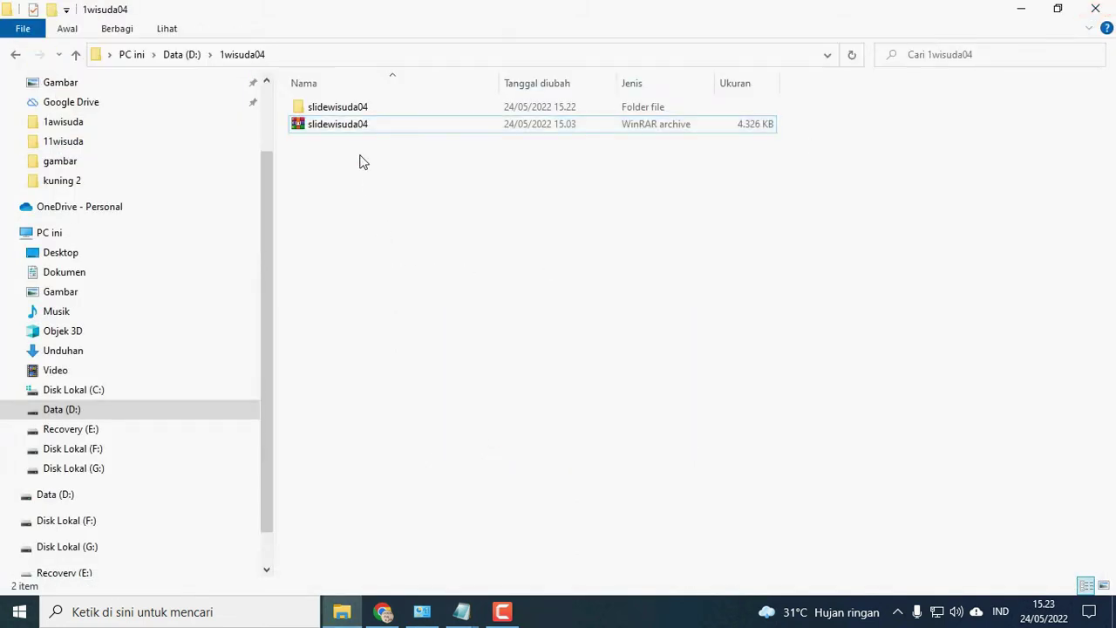
Open the slidewisuda04 folder and launch the 'slide wisuda 04' presentation.
{"action": "double_click", "coordinate": [357, 107]}
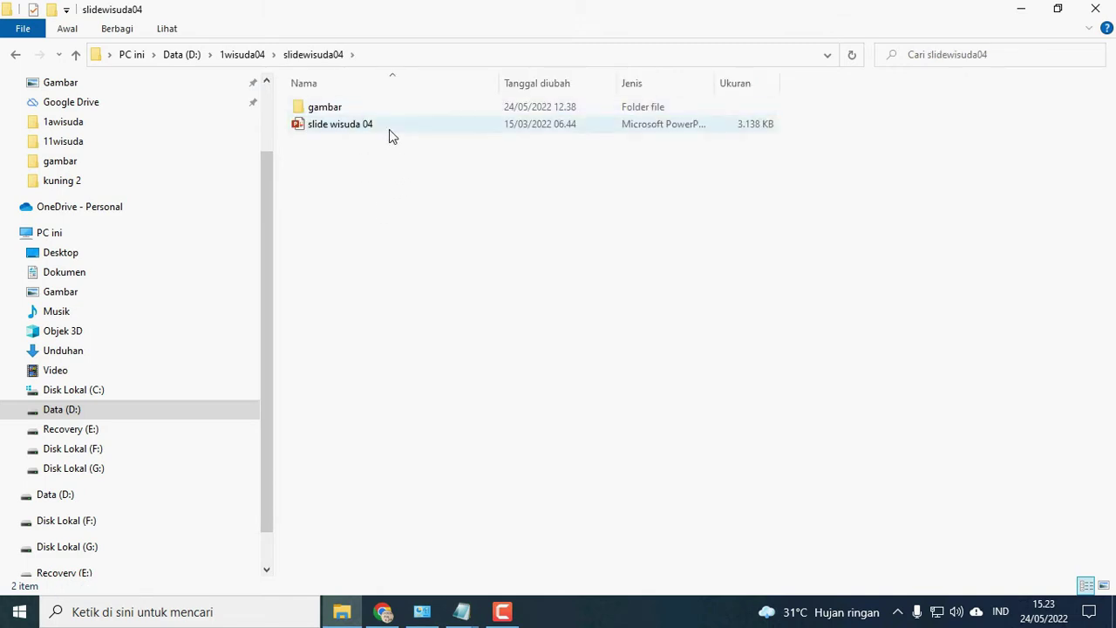
{"action": "left_click", "coordinate": [385, 128]}
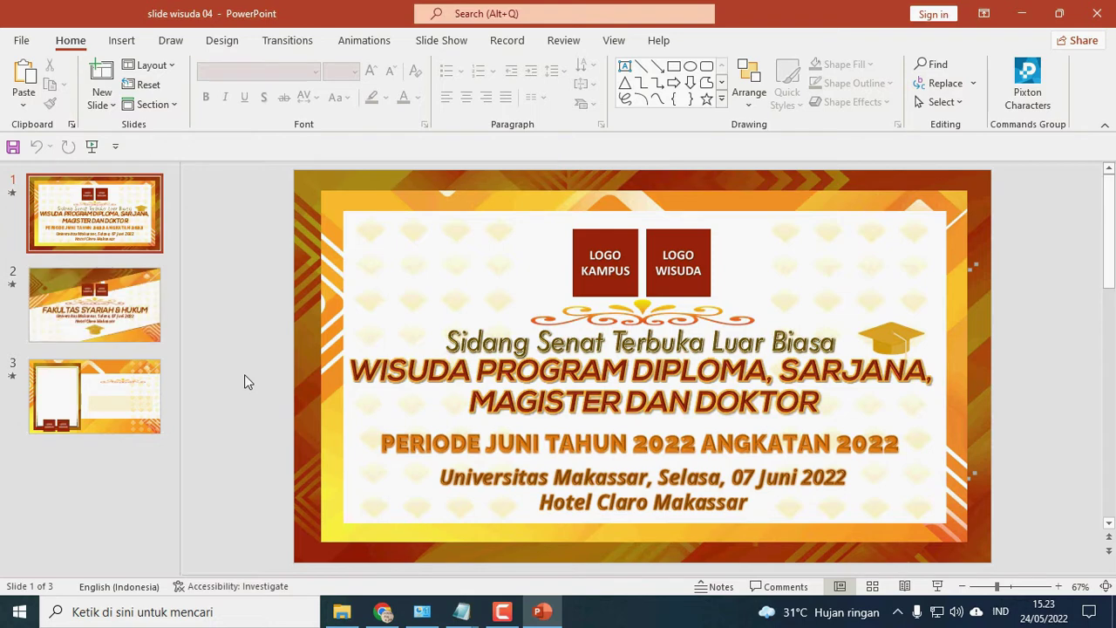
Preview the faculty and photo slides, then open the template's gambar image folder.
{"action": "left_click", "coordinate": [145, 314]}
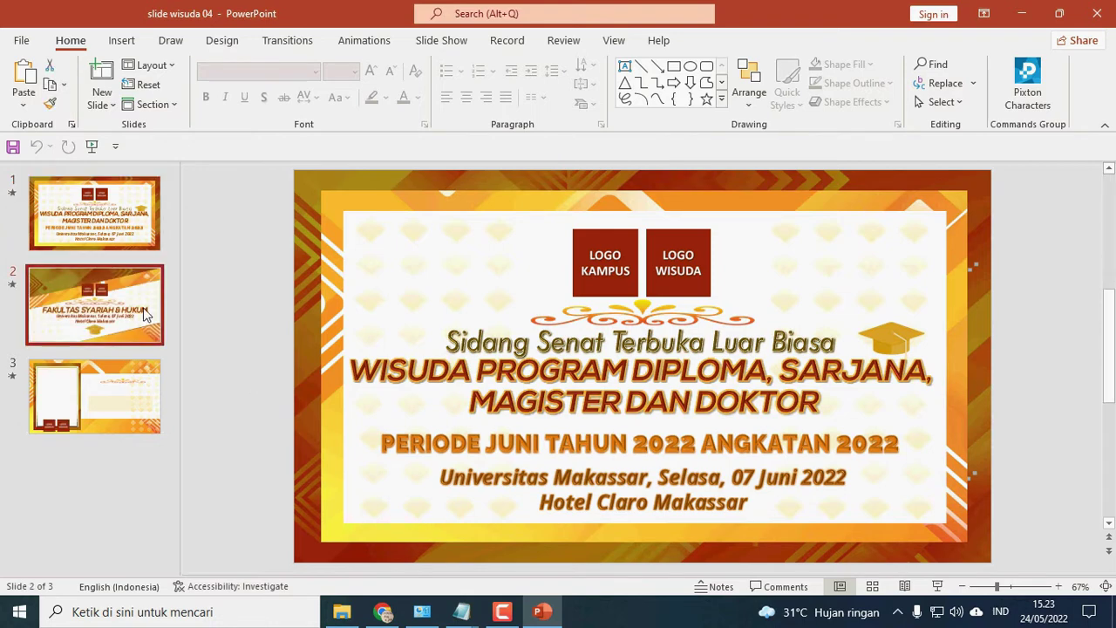
{"action": "left_click", "coordinate": [137, 382]}
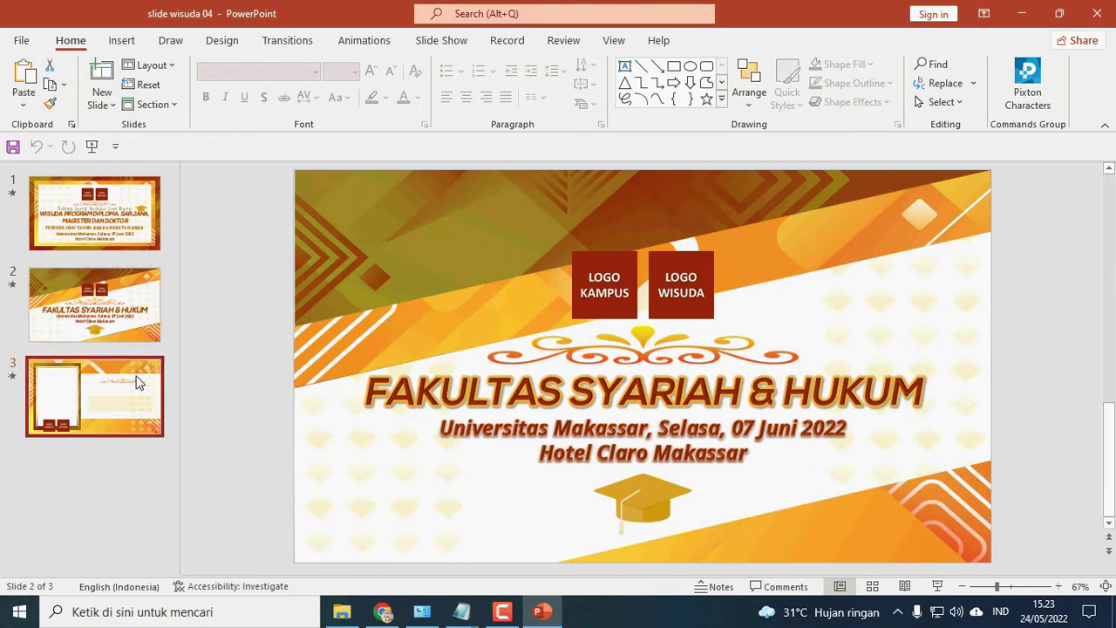
{"action": "left_click", "coordinate": [343, 617]}
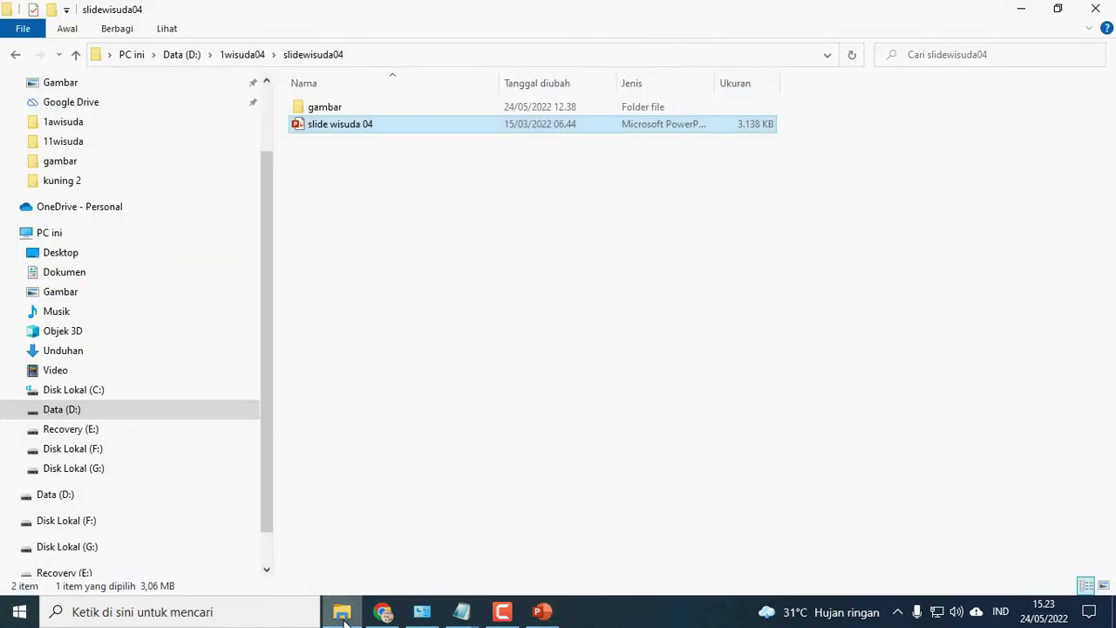
{"action": "double_click", "coordinate": [322, 109]}
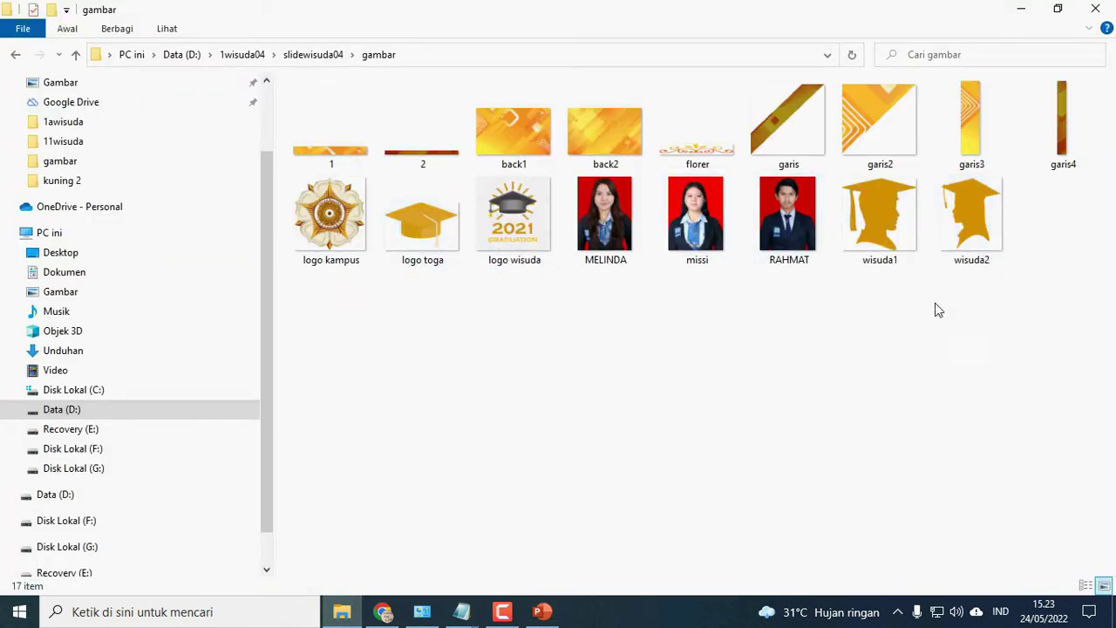
Return to the deck's title slide and select the LOGO KAMPUS placeholder.
{"action": "left_click", "coordinate": [542, 611]}
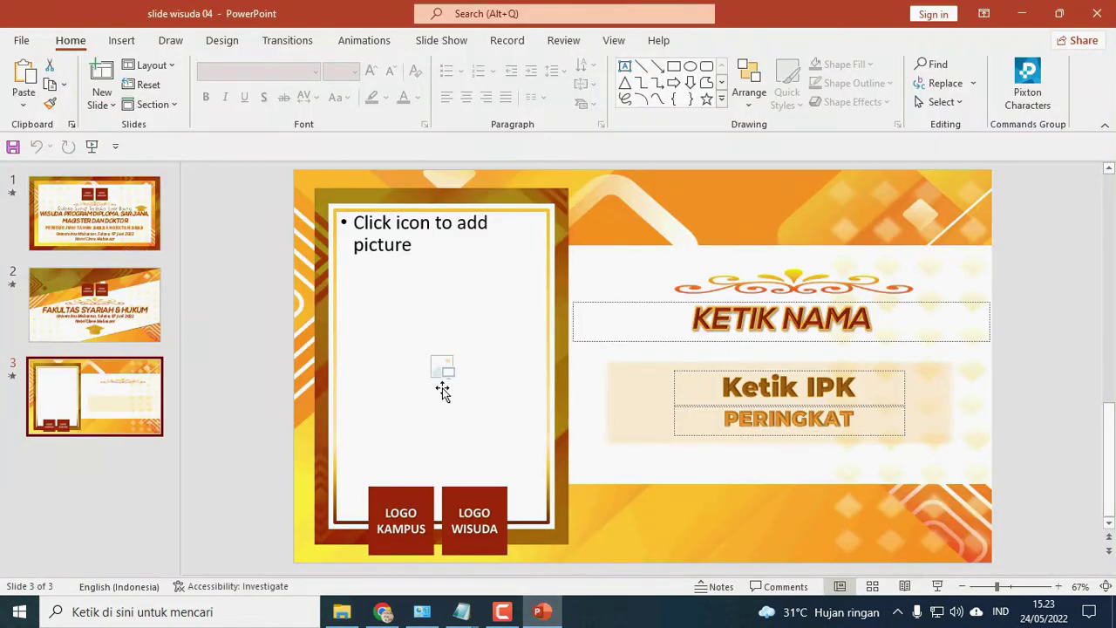
{"action": "left_click", "coordinate": [120, 227]}
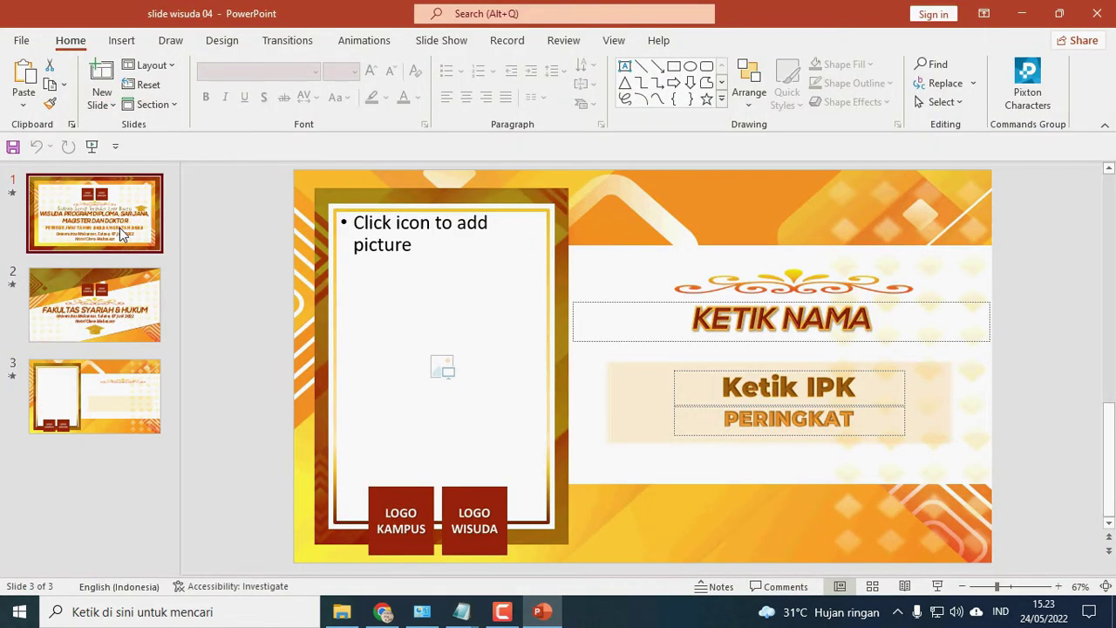
{"action": "left_click", "coordinate": [623, 247]}
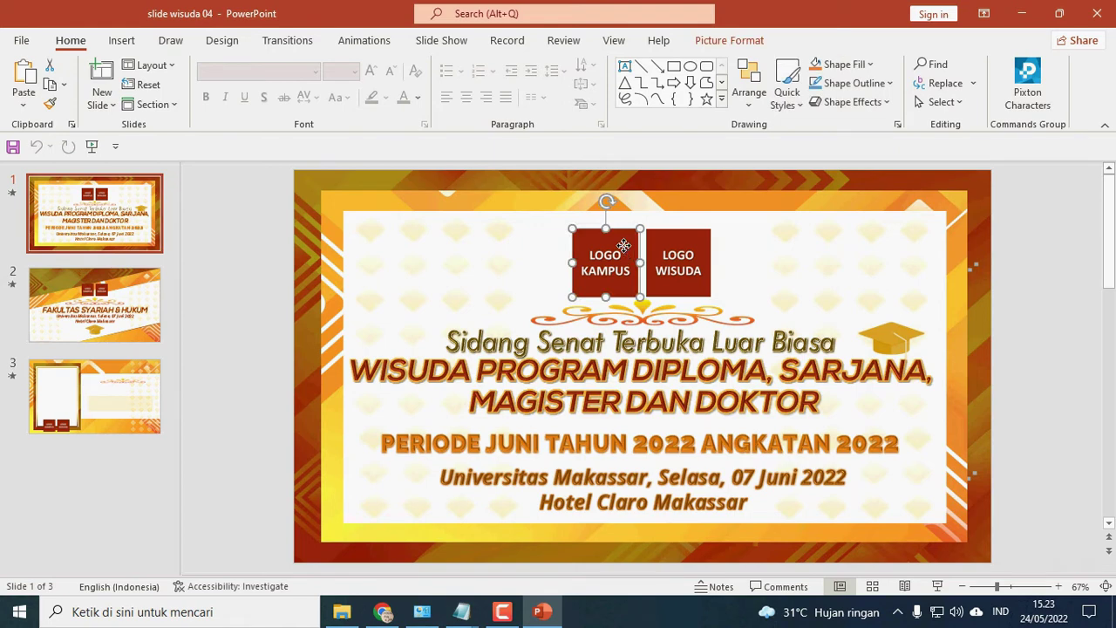
Change the LOGO KAMPUS picture to 'logo kampus' from D:\1wisuda04\slidewisuda04\gambar.
{"action": "right_click", "coordinate": [624, 245]}
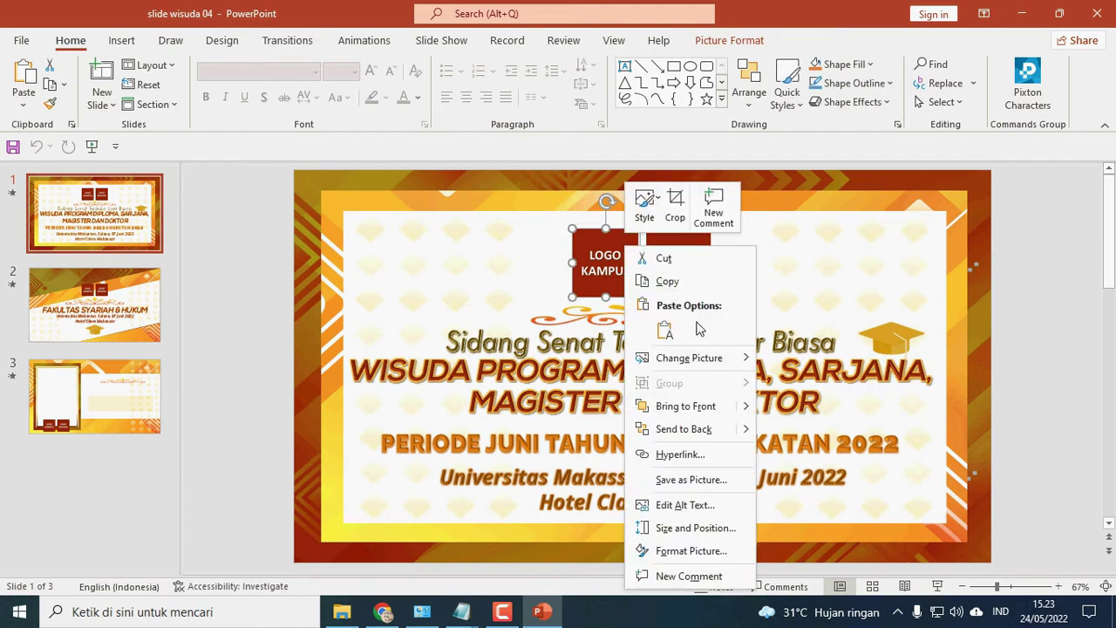
{"action": "mouse_move", "coordinate": [689, 357]}
{"action": "left_click", "coordinate": [784, 361]}
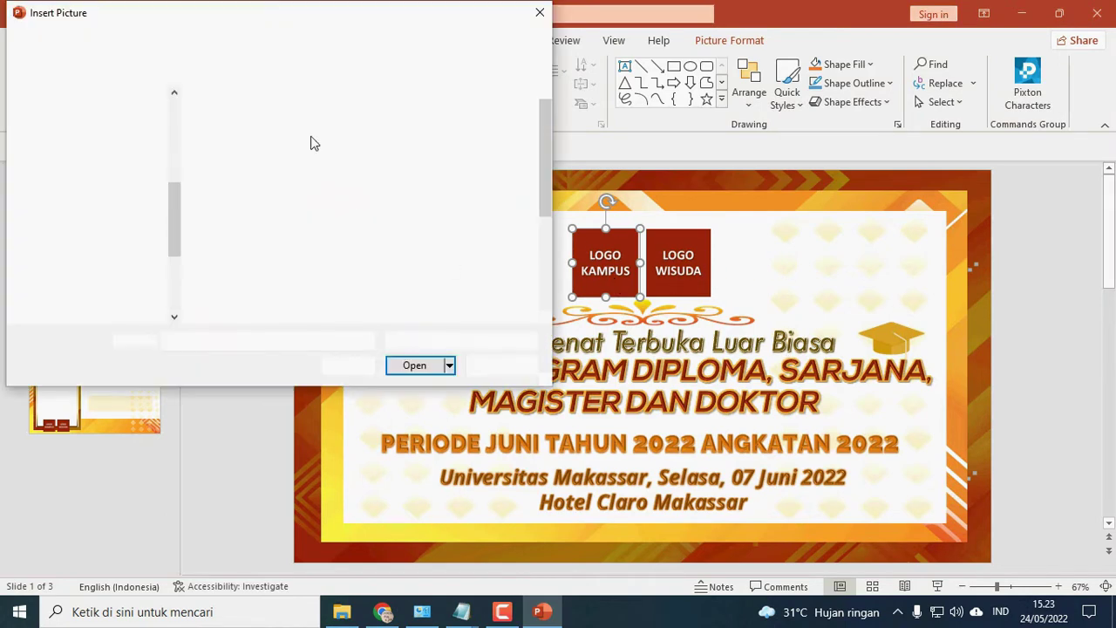
{"action": "left_click", "coordinate": [87, 280]}
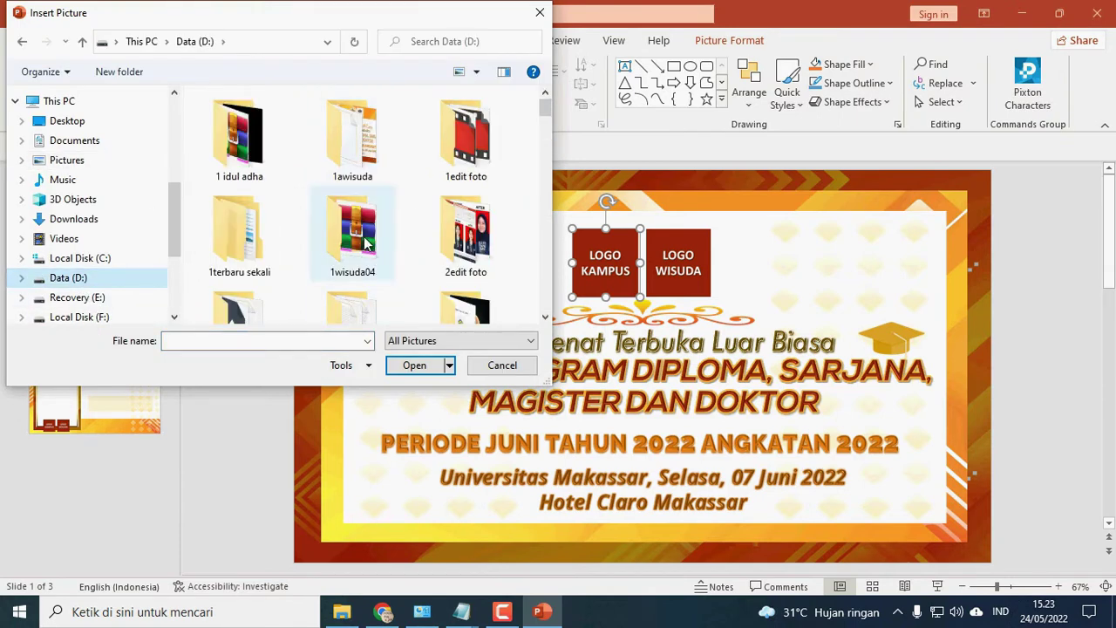
{"action": "left_click", "coordinate": [366, 244]}
{"action": "double_click", "coordinate": [366, 244]}
{"action": "double_click", "coordinate": [260, 126]}
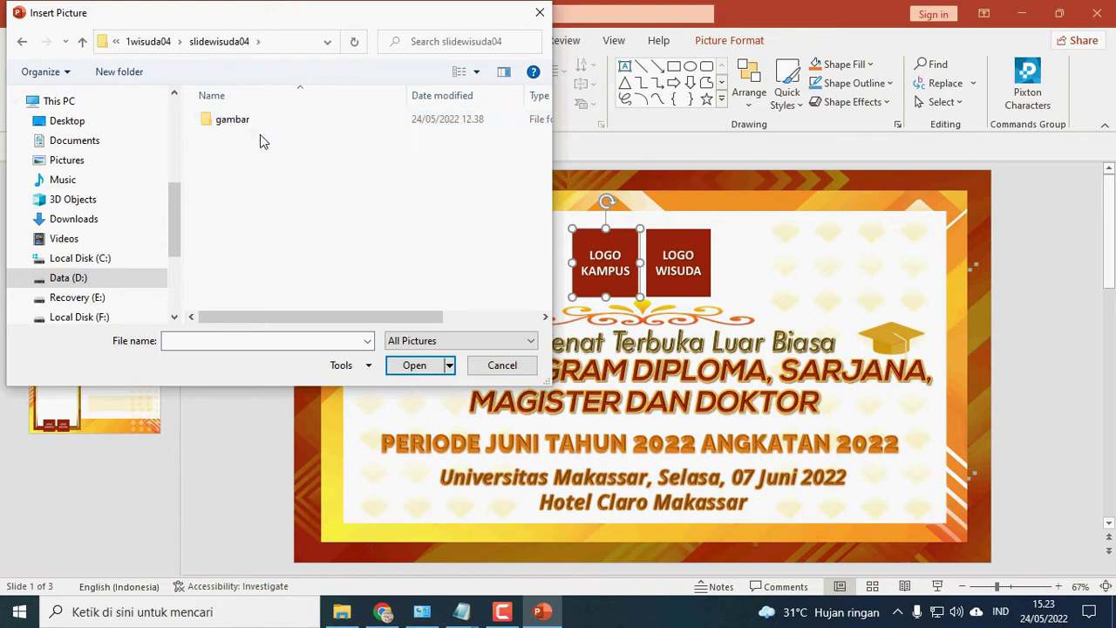
{"action": "double_click", "coordinate": [244, 131]}
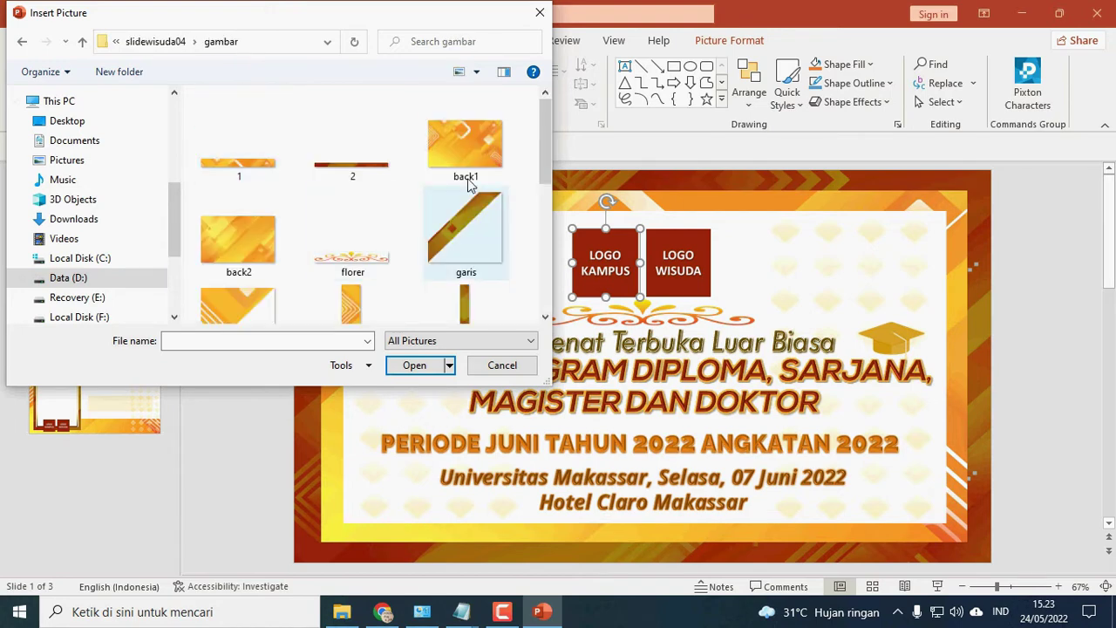
{"action": "left_click_drag", "start_coordinate": [543, 119], "coordinate": [543, 200]}
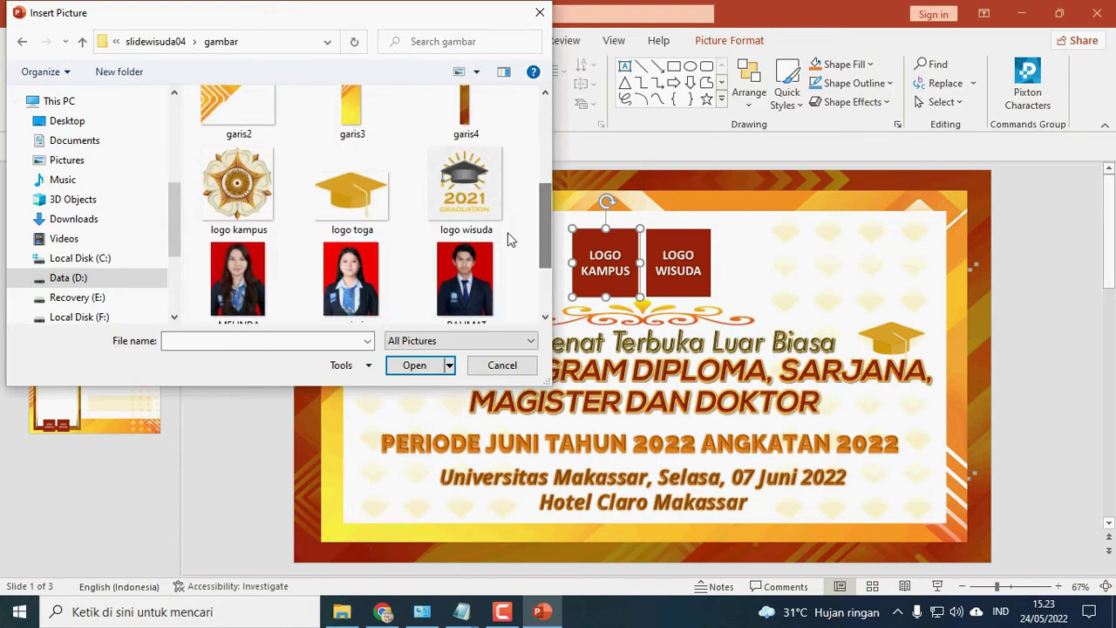
{"action": "left_click", "coordinate": [275, 218]}
{"action": "left_click", "coordinate": [430, 367]}
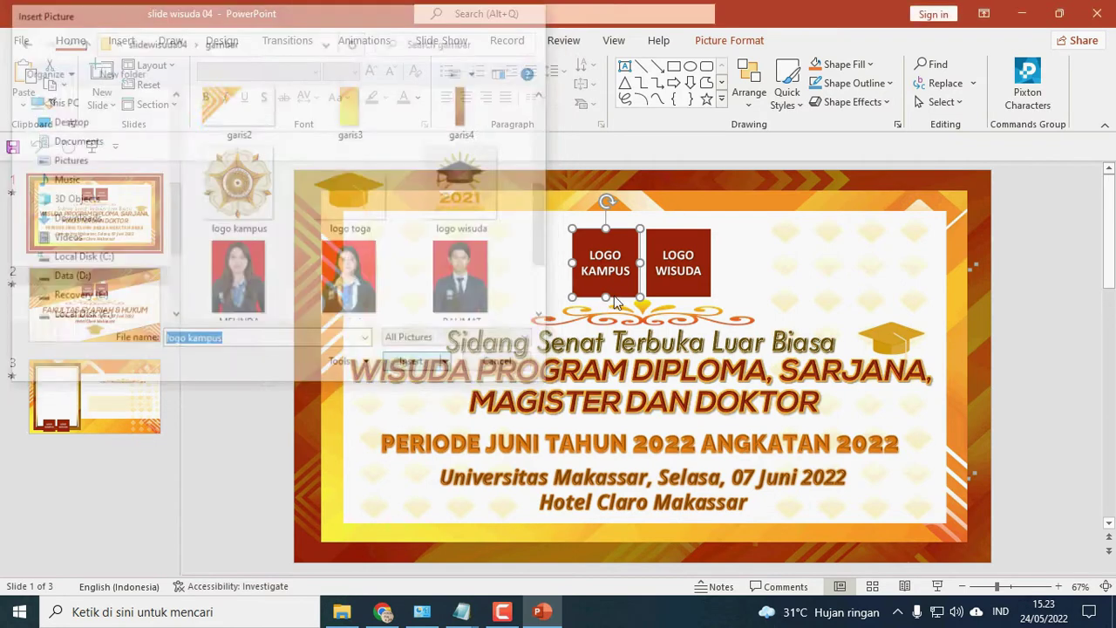
Change the title slide's LOGO WISUDA picture to the 'logo wisuda' image from the gambar folder.
{"action": "right_click", "coordinate": [683, 259]}
{"action": "mouse_move", "coordinate": [748, 360]}
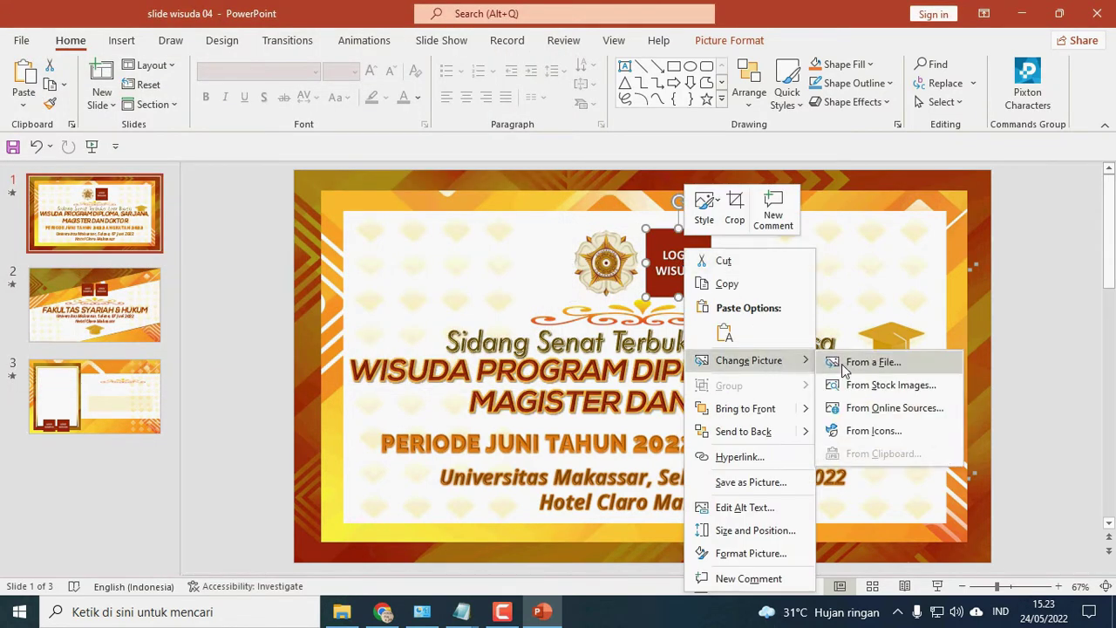
{"action": "left_click", "coordinate": [850, 360]}
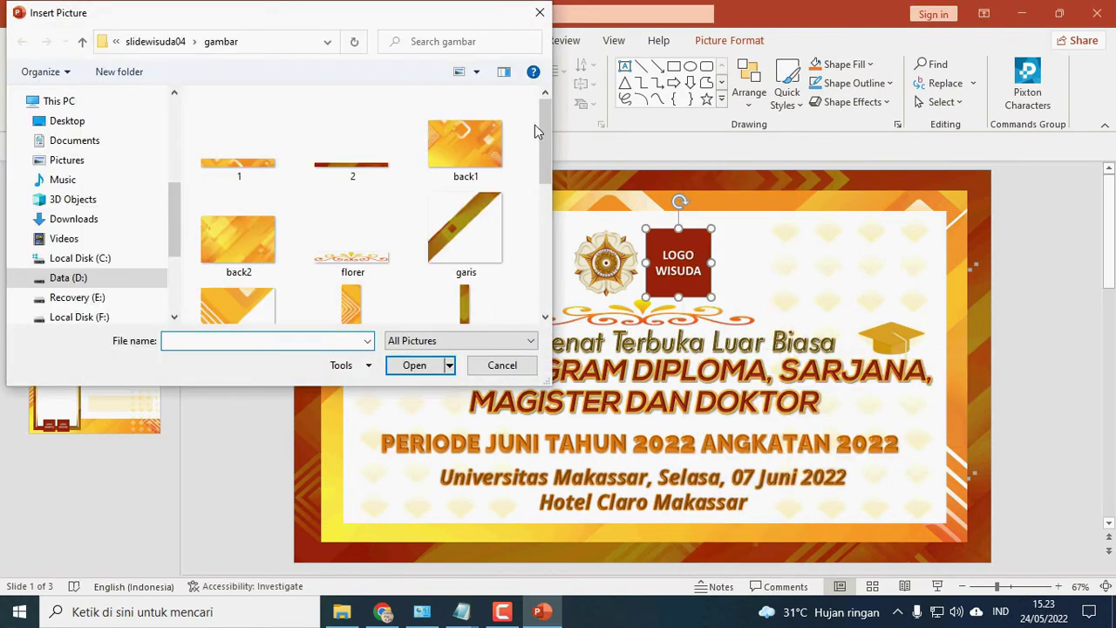
{"action": "left_click_drag", "start_coordinate": [542, 131], "coordinate": [544, 207]}
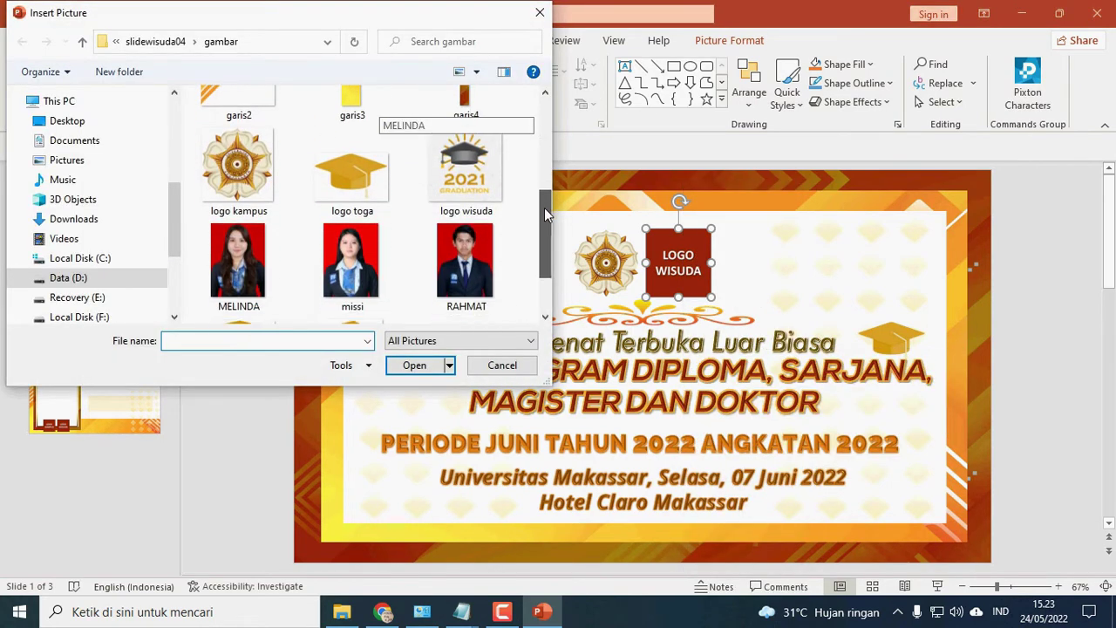
{"action": "left_click", "coordinate": [471, 205]}
{"action": "left_click", "coordinate": [433, 364]}
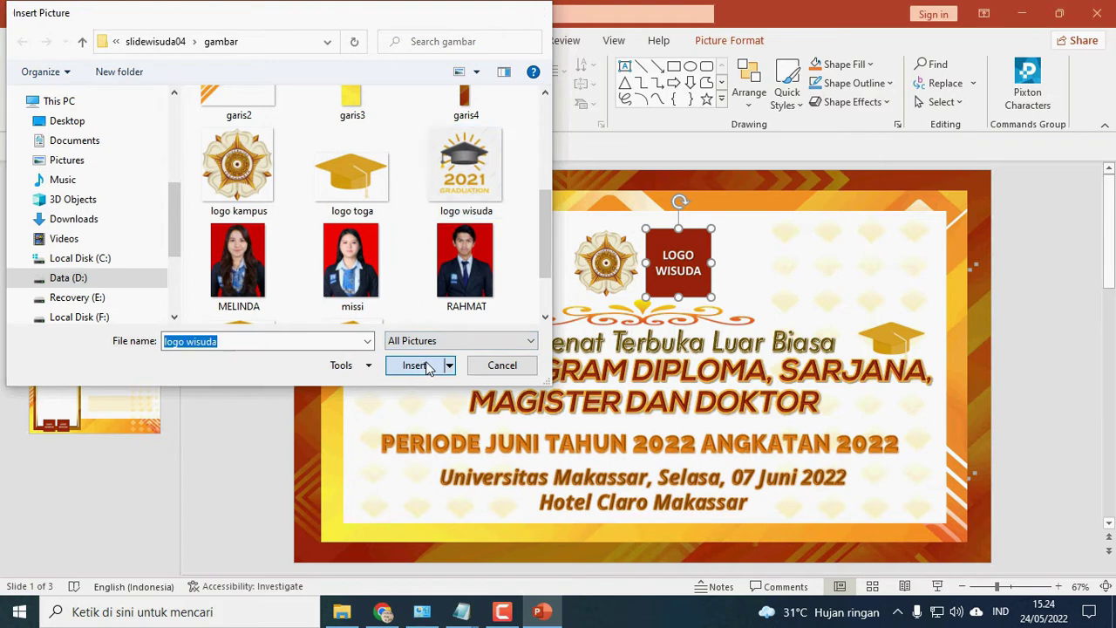
Check the fonts of the Sidang Senat, WISUDA and Universitas Makassar lines, then open slide 2.
{"action": "left_click", "coordinate": [747, 346]}
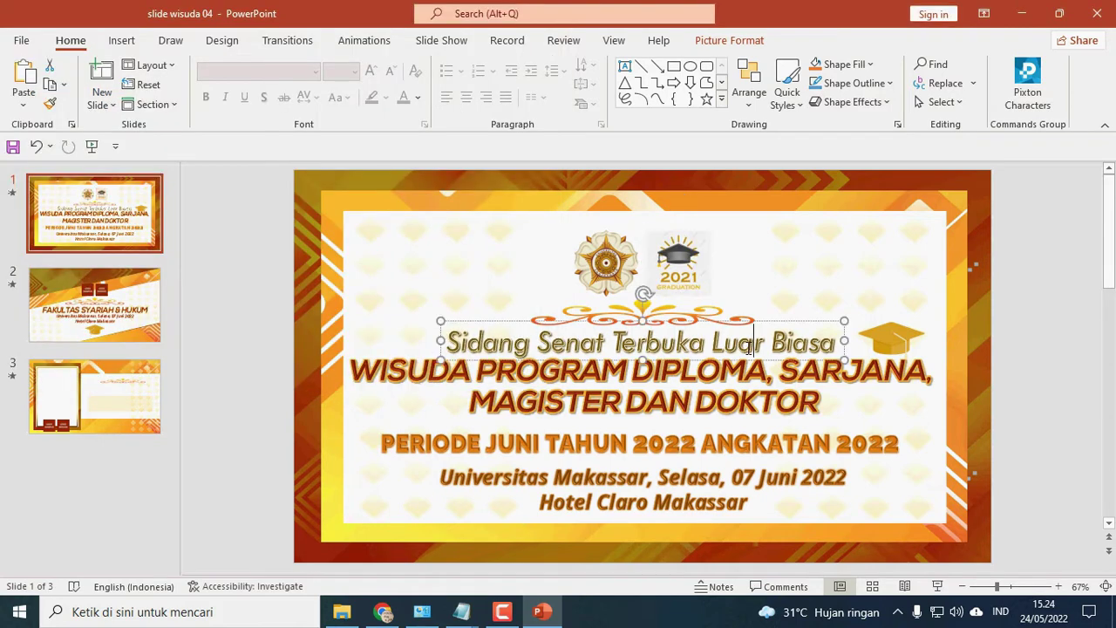
{"action": "left_click", "coordinate": [741, 400]}
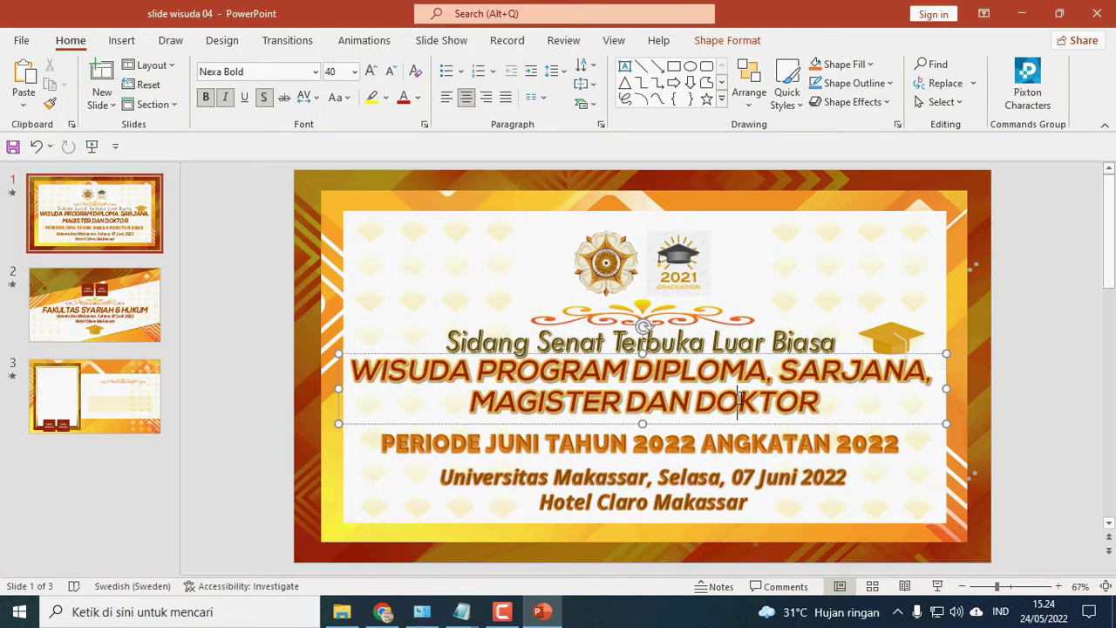
{"action": "left_click", "coordinate": [702, 481]}
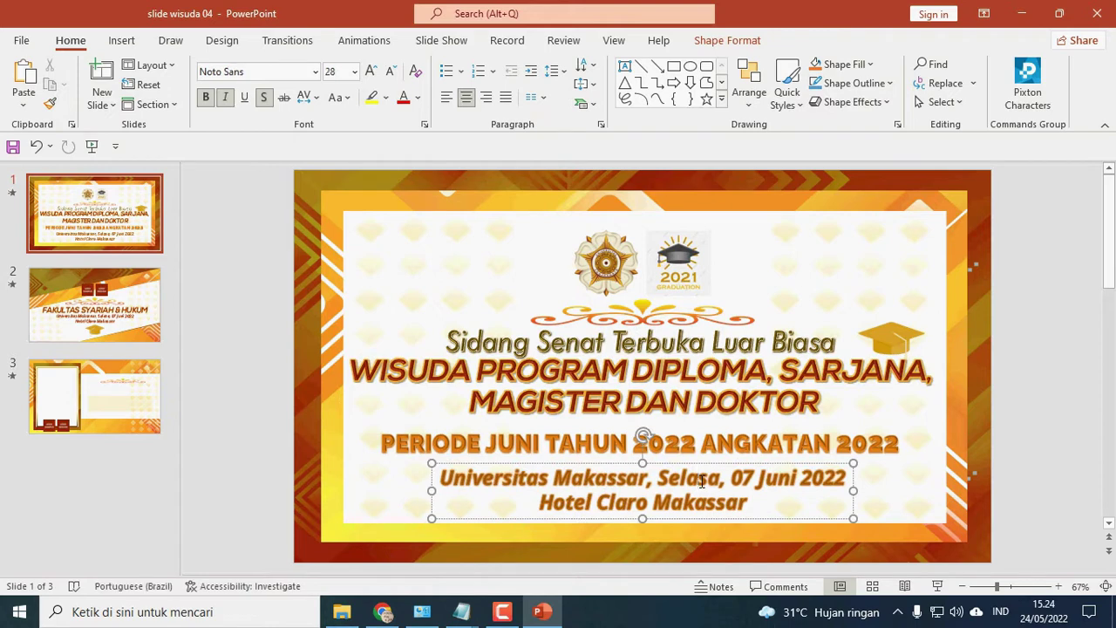
{"action": "left_click", "coordinate": [142, 316]}
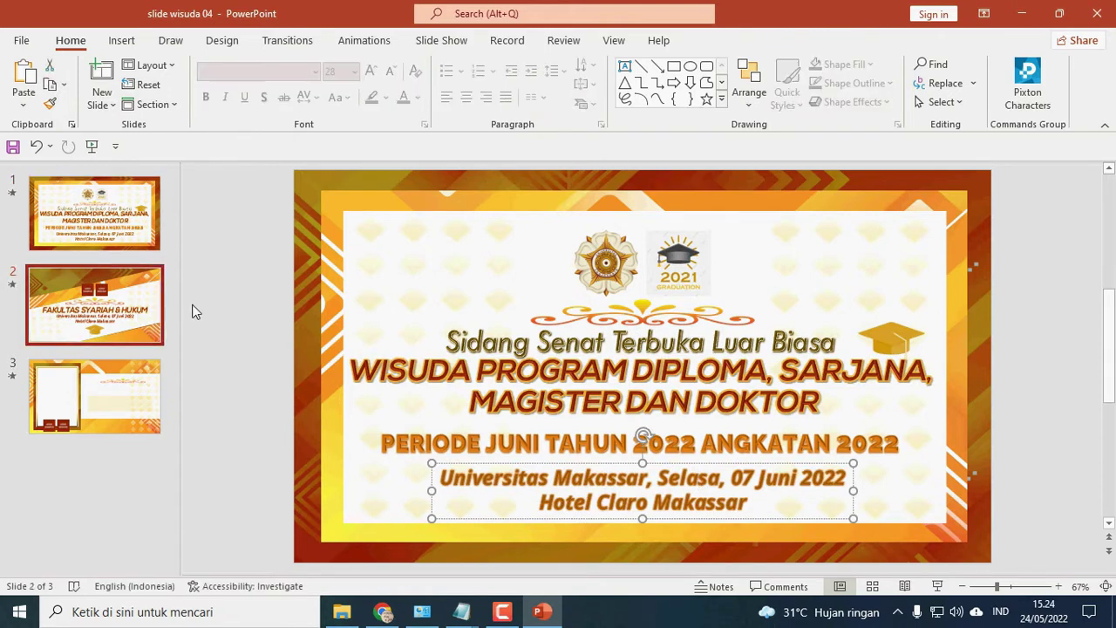
Replace the faculty slide's LOGO KAMPUS placeholder with the 'logo kampus' image.
{"action": "left_click", "coordinate": [606, 285]}
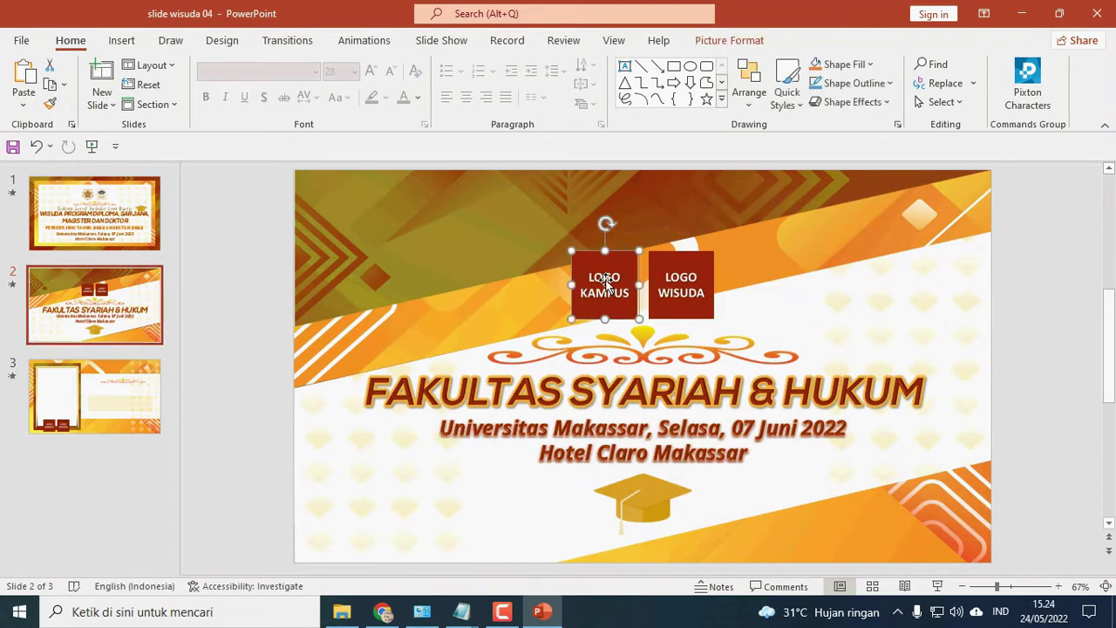
{"action": "right_click", "coordinate": [606, 285]}
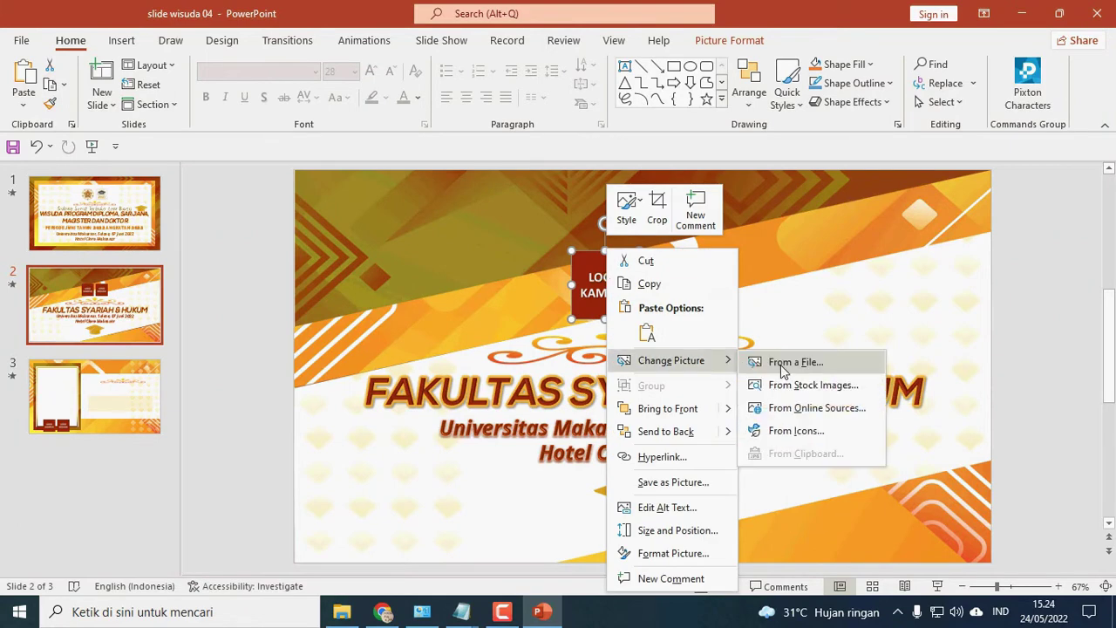
{"action": "left_click", "coordinate": [779, 366]}
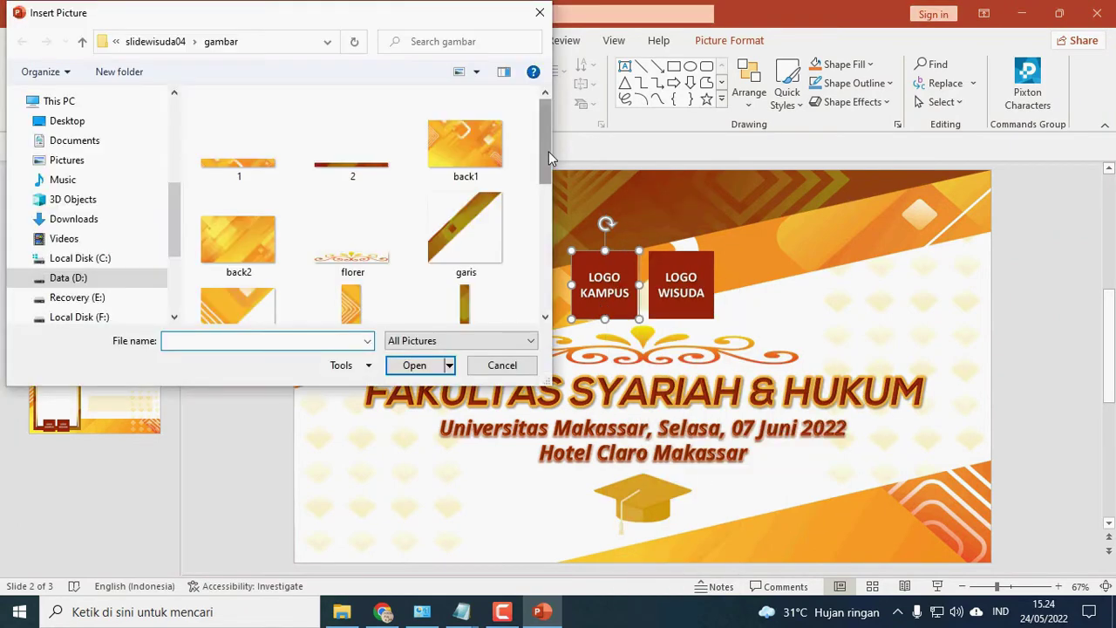
{"action": "scroll", "coordinate": [261, 218], "scroll_direction": "down", "scroll_amount": 2}
{"action": "scroll", "coordinate": [261, 218], "scroll_direction": "down", "scroll_amount": 1}
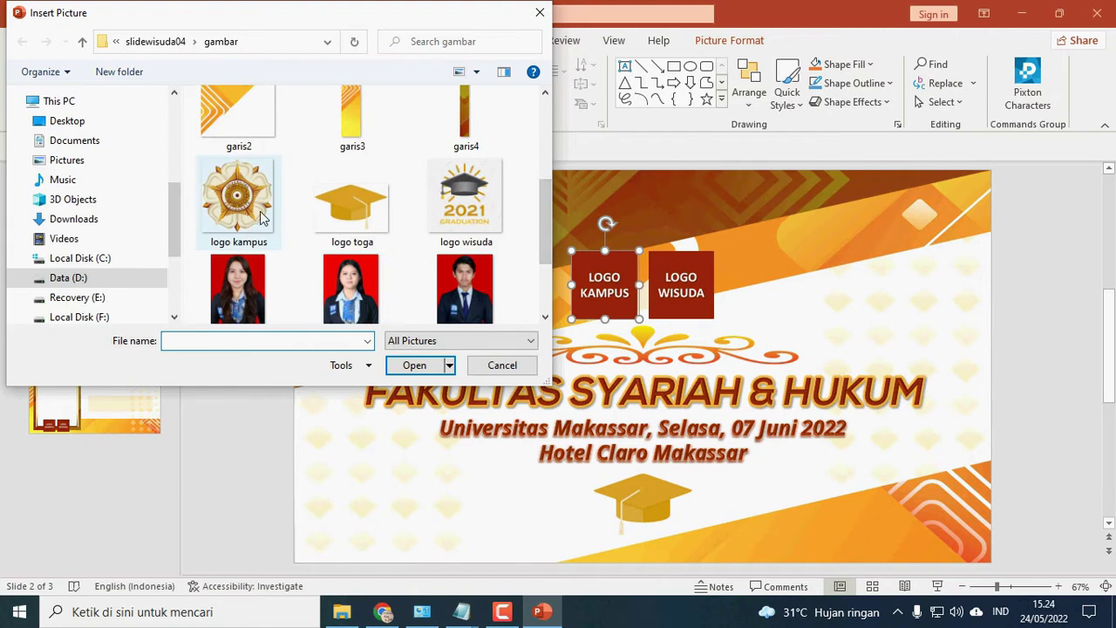
{"action": "double_click", "coordinate": [237, 199]}
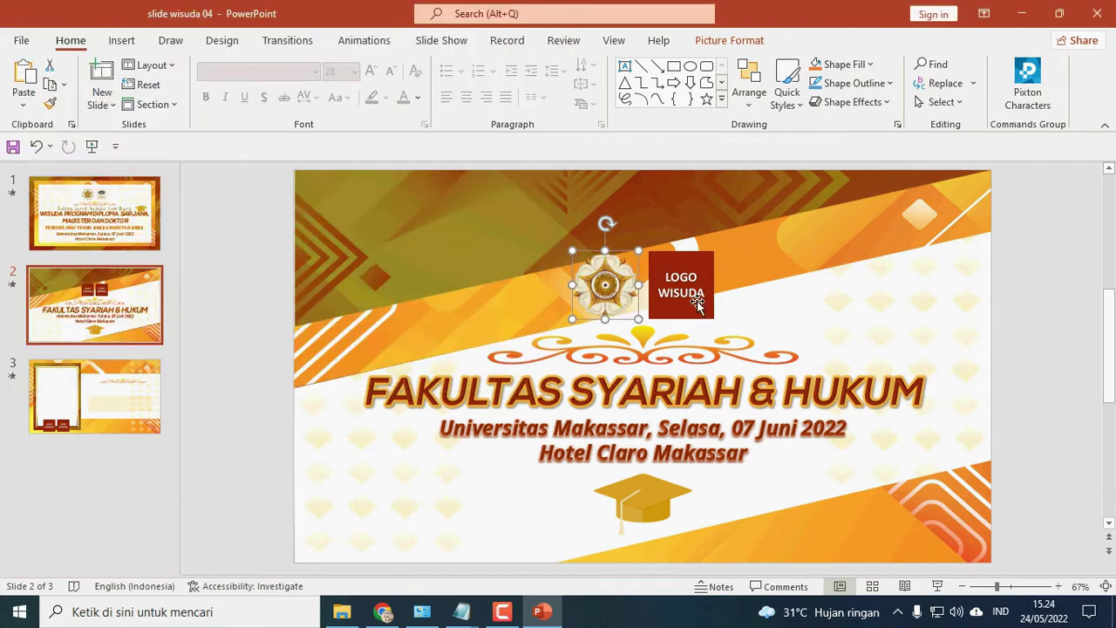
Replace the faculty slide's LOGO WISUDA placeholder with the 'logo wisuda' image.
{"action": "left_click", "coordinate": [698, 300]}
{"action": "right_click", "coordinate": [697, 290]}
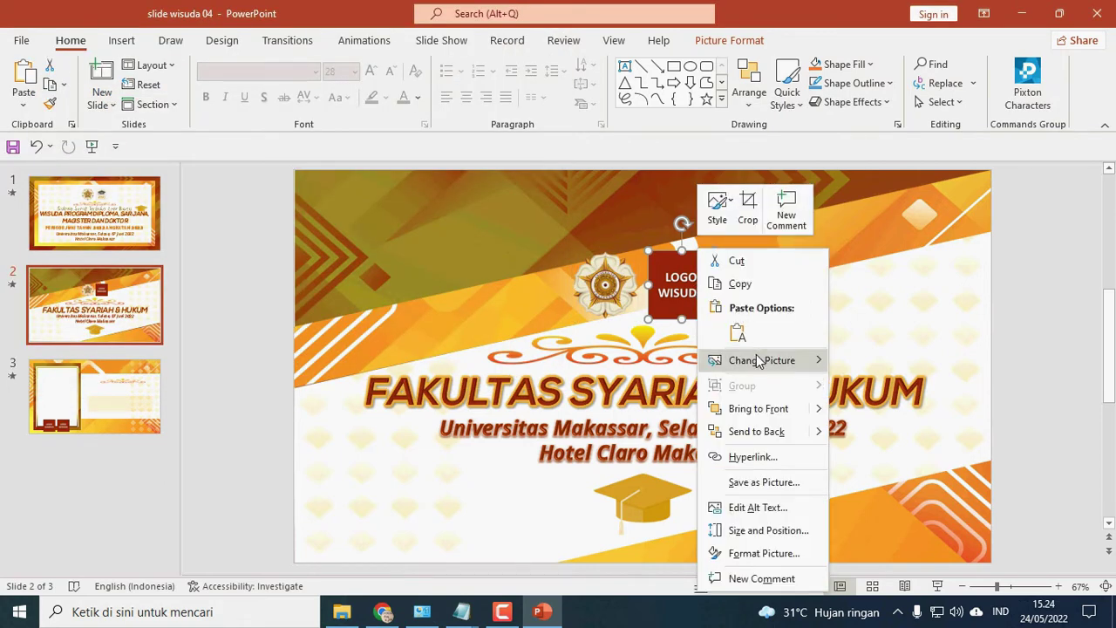
{"action": "mouse_move", "coordinate": [761, 360]}
{"action": "left_click", "coordinate": [858, 360]}
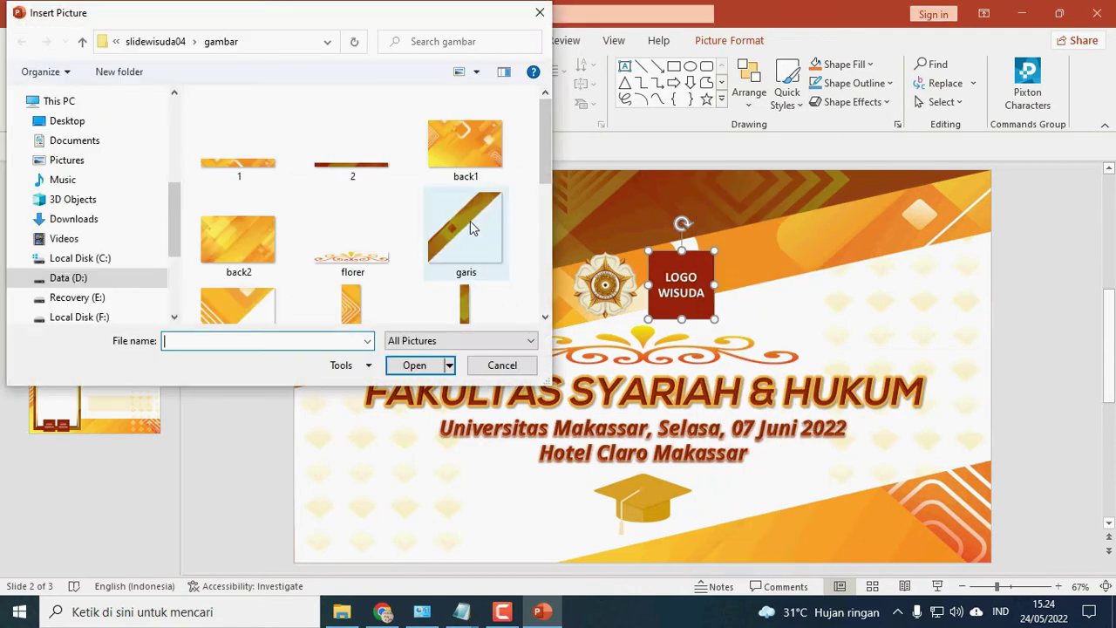
{"action": "left_click_drag", "start_coordinate": [539, 217], "coordinate": [541, 222]}
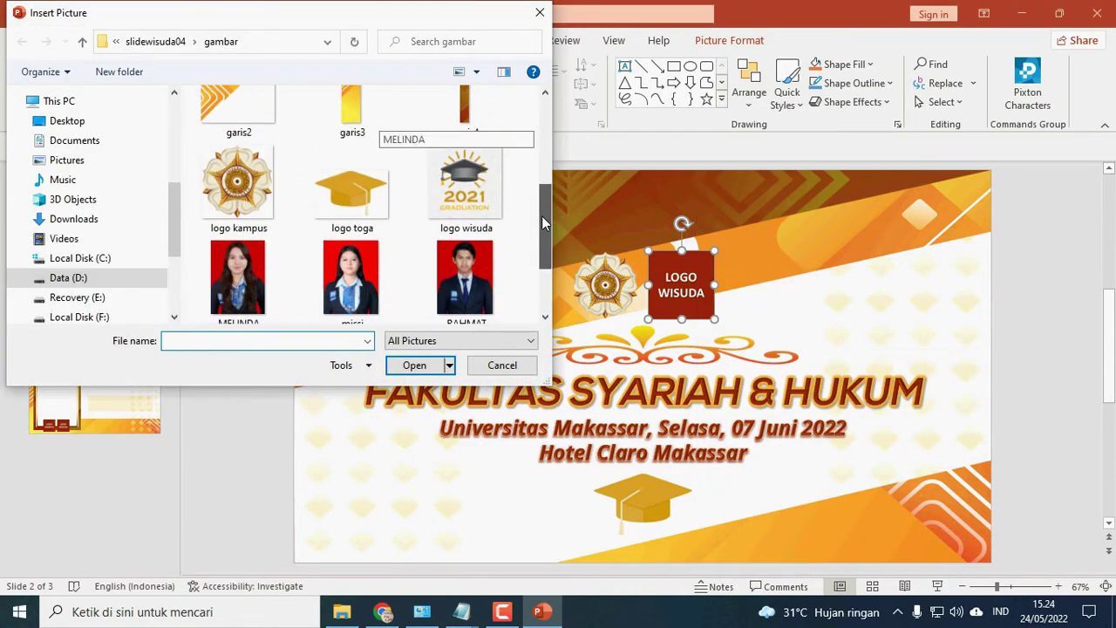
{"action": "left_click", "coordinate": [465, 192]}
{"action": "left_click", "coordinate": [444, 361]}
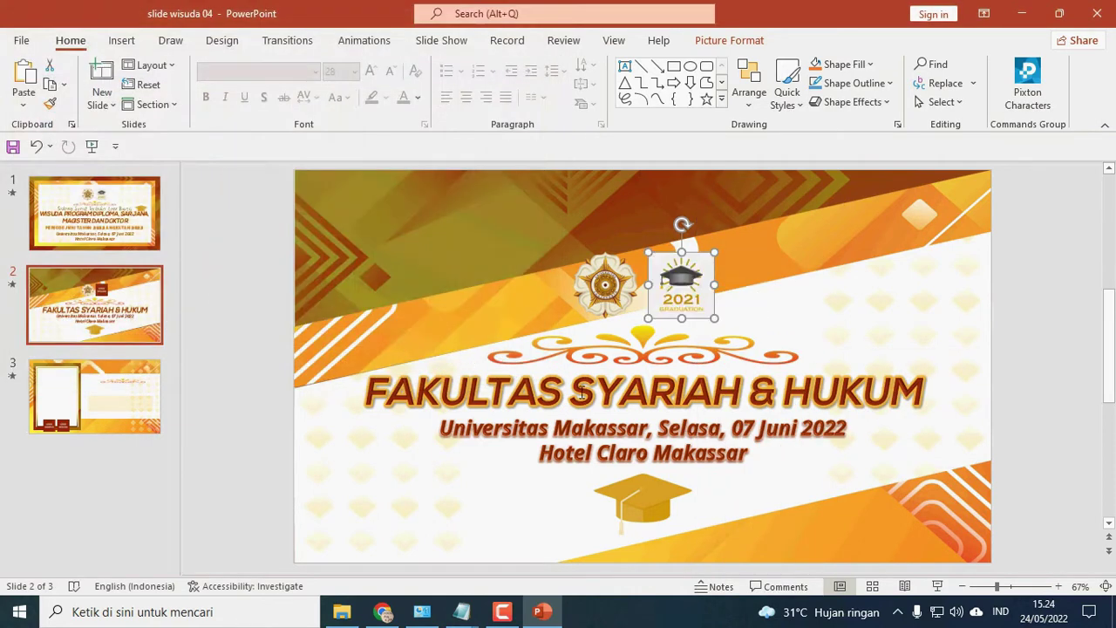
Inspect the faculty title, subtitle and graduation-cap picture, then open slide 3.
{"action": "left_click", "coordinate": [598, 391]}
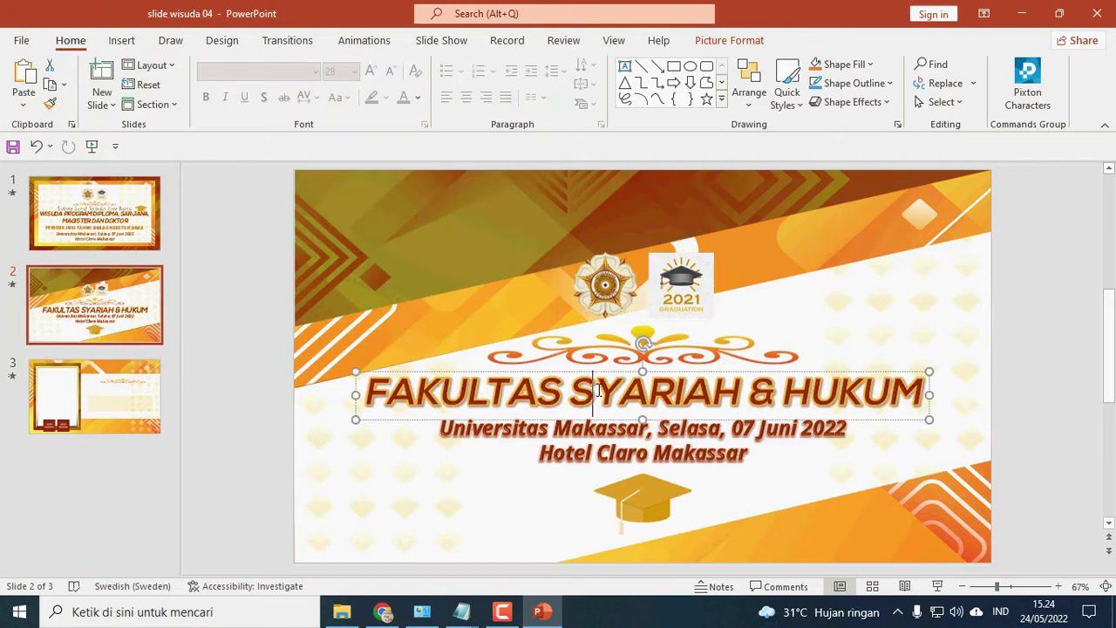
{"action": "left_click", "coordinate": [598, 430]}
{"action": "left_click", "coordinate": [644, 498]}
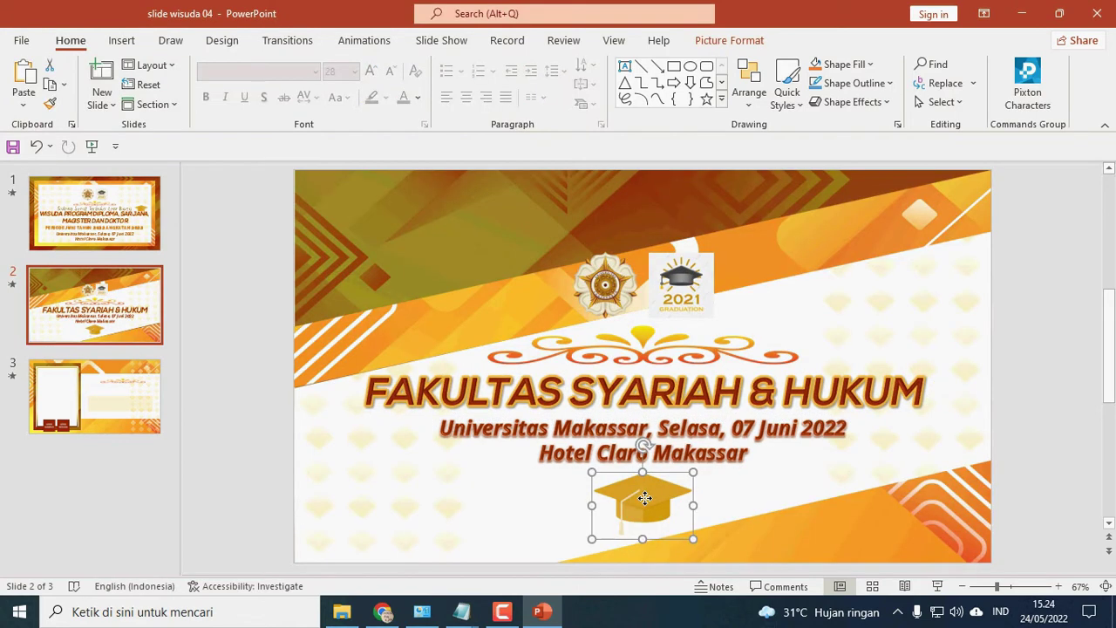
{"action": "left_click", "coordinate": [131, 406]}
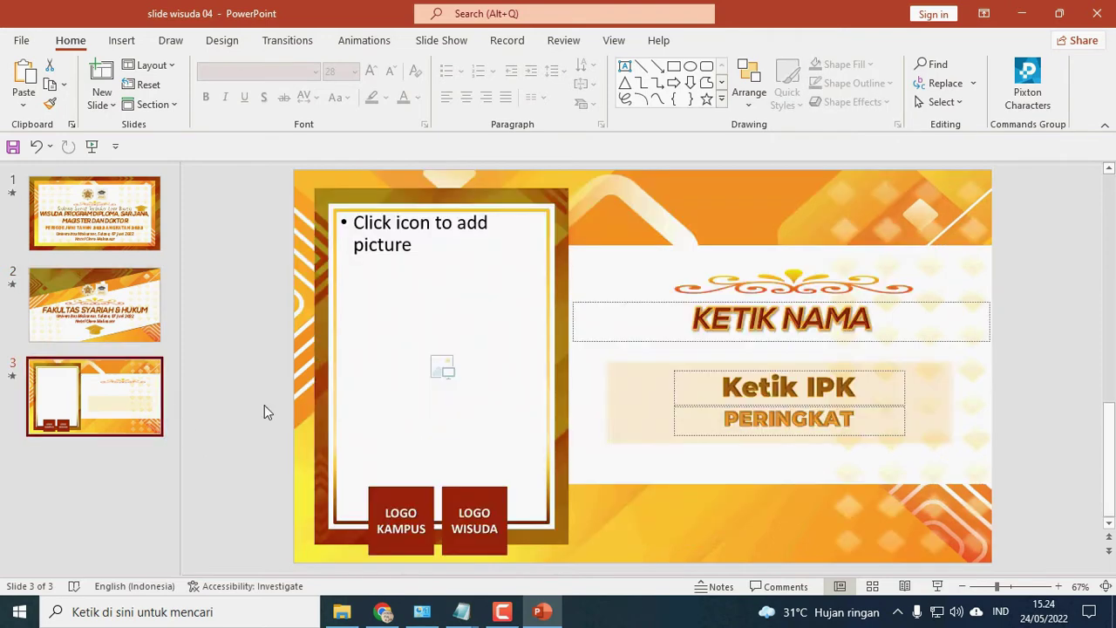
Change the LOGO KAMPUS box on slide 3 to the 'logo kampus' image.
{"action": "left_click", "coordinate": [394, 498]}
{"action": "right_click", "coordinate": [394, 498]}
{"action": "mouse_move", "coordinate": [460, 267]}
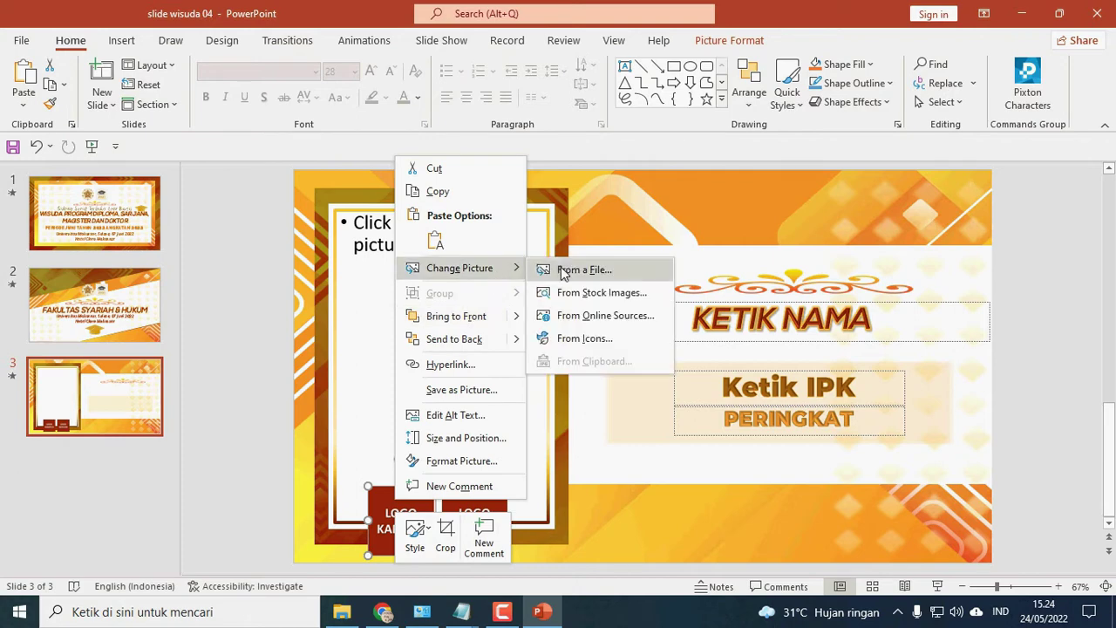
{"action": "left_click", "coordinate": [560, 269]}
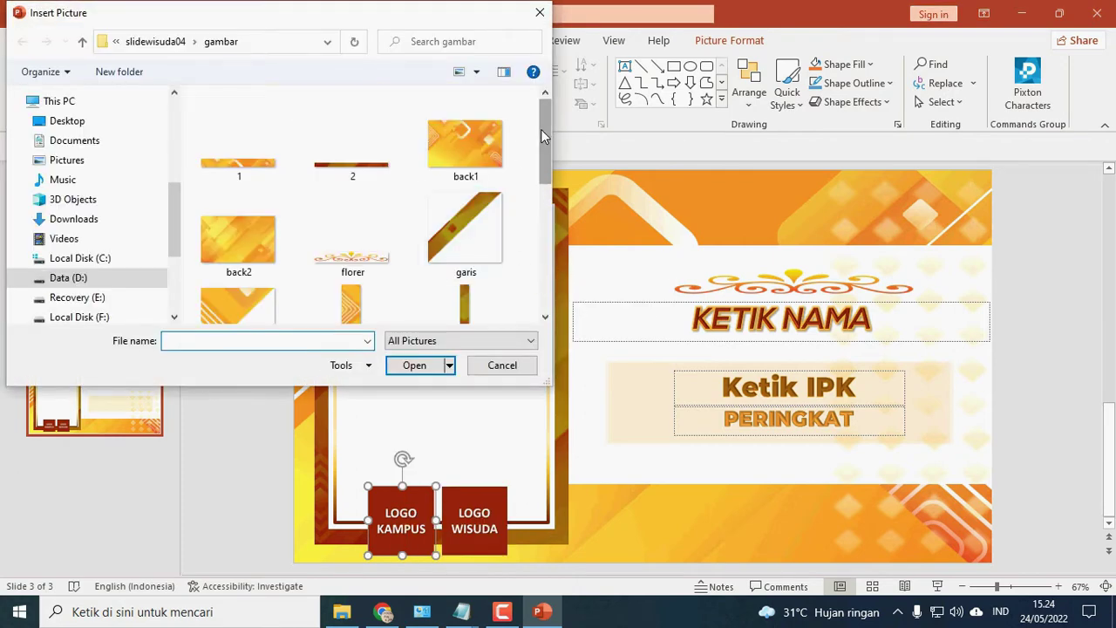
{"action": "mouse_move", "coordinate": [541, 129]}
{"action": "left_mouse_down"}
{"action": "mouse_move", "coordinate": [542, 257]}
{"action": "mouse_move", "coordinate": [542, 216]}
{"action": "left_mouse_up"}
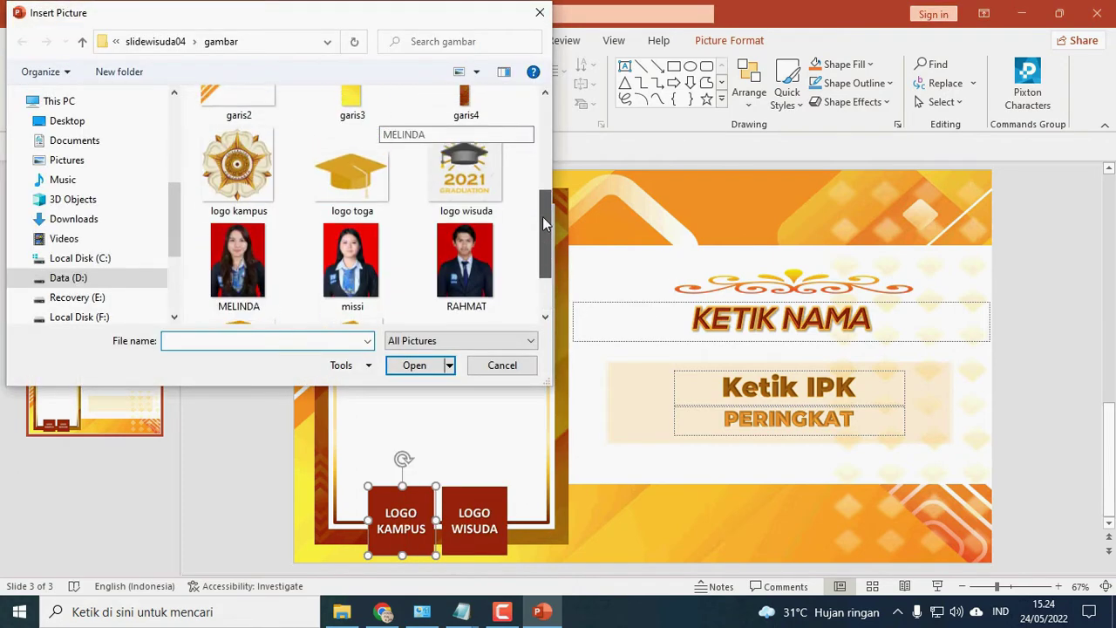
{"action": "left_click", "coordinate": [240, 194]}
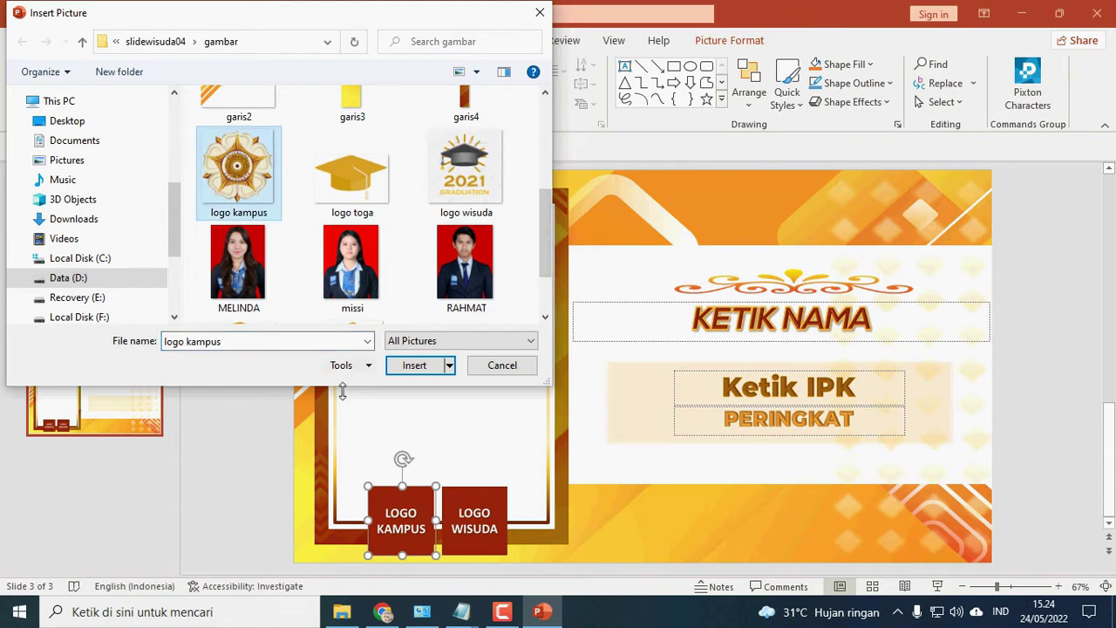
{"action": "left_click", "coordinate": [404, 366]}
Change the LOGO WISUDA box on slide 3 to the 'logo wisuda' image.
{"action": "left_click", "coordinate": [481, 518]}
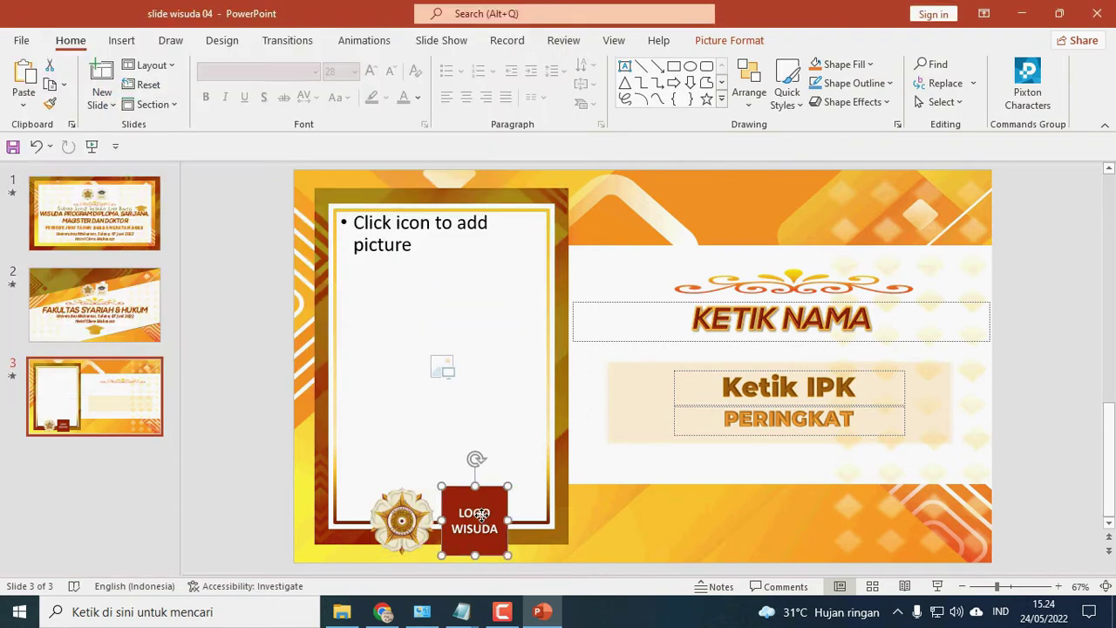
{"action": "right_click", "coordinate": [481, 515]}
{"action": "mouse_move", "coordinate": [546, 284]}
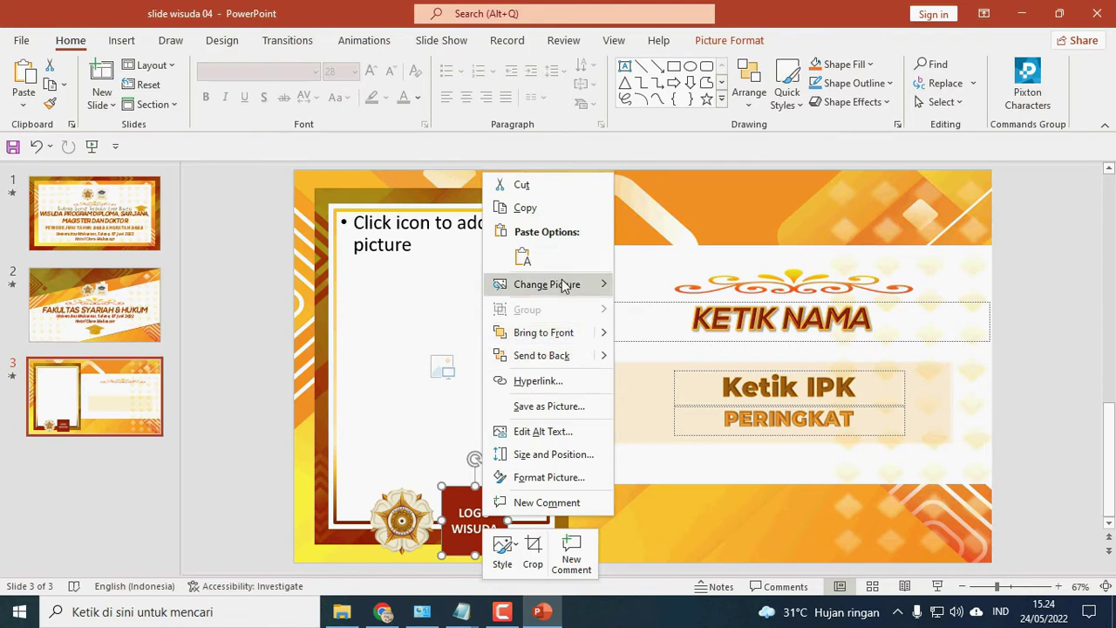
{"action": "left_click", "coordinate": [670, 286]}
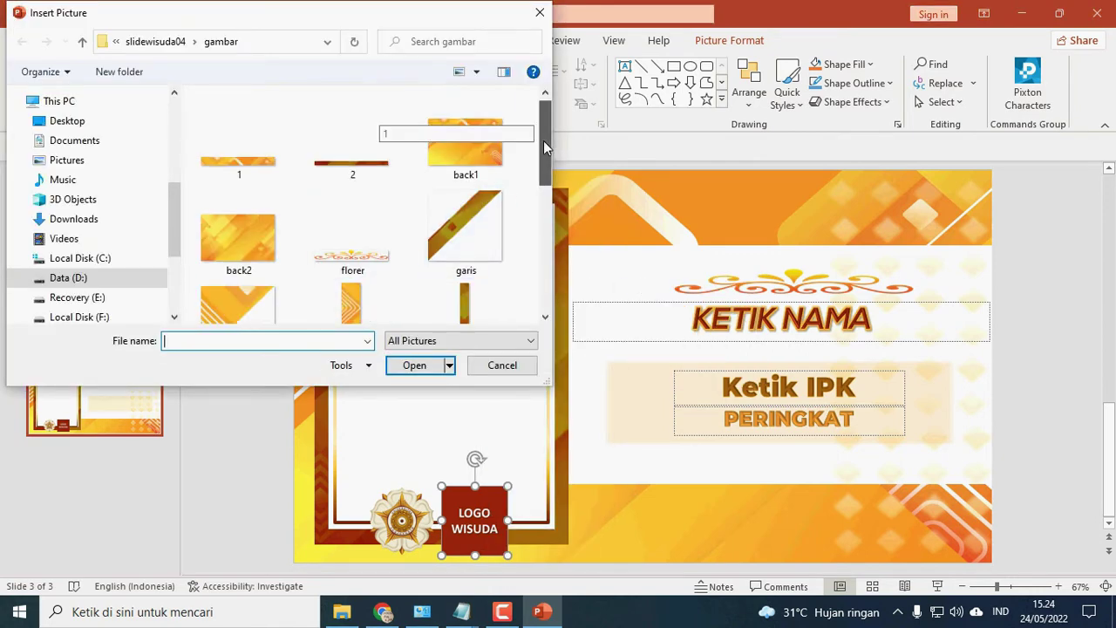
{"action": "left_click_drag", "start_coordinate": [543, 141], "coordinate": [550, 233]}
{"action": "left_click", "coordinate": [478, 131]}
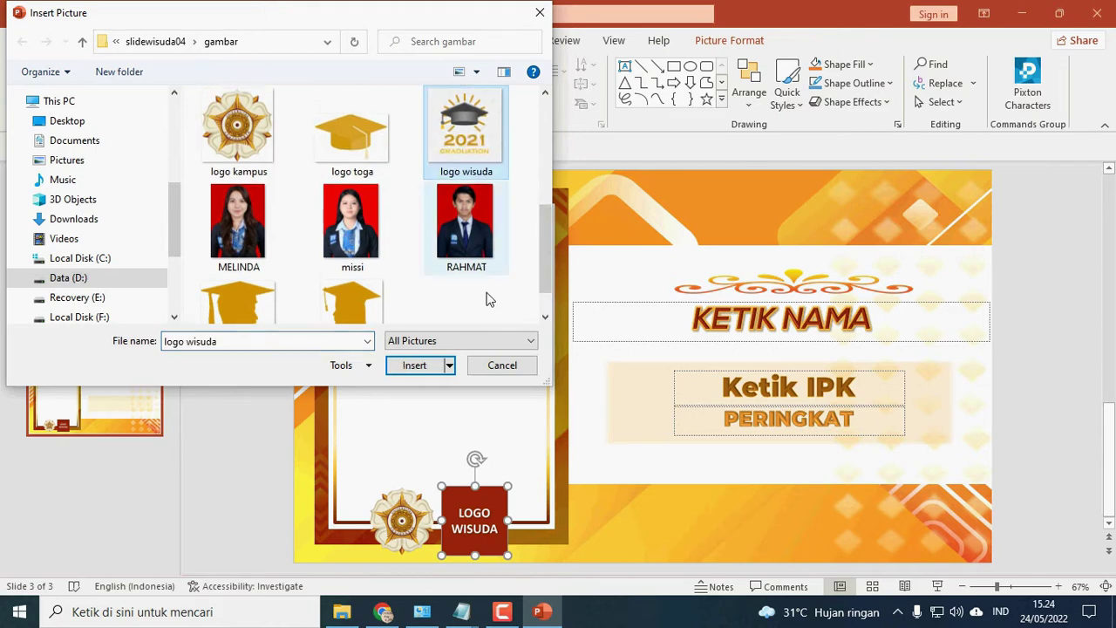
{"action": "left_click", "coordinate": [414, 366]}
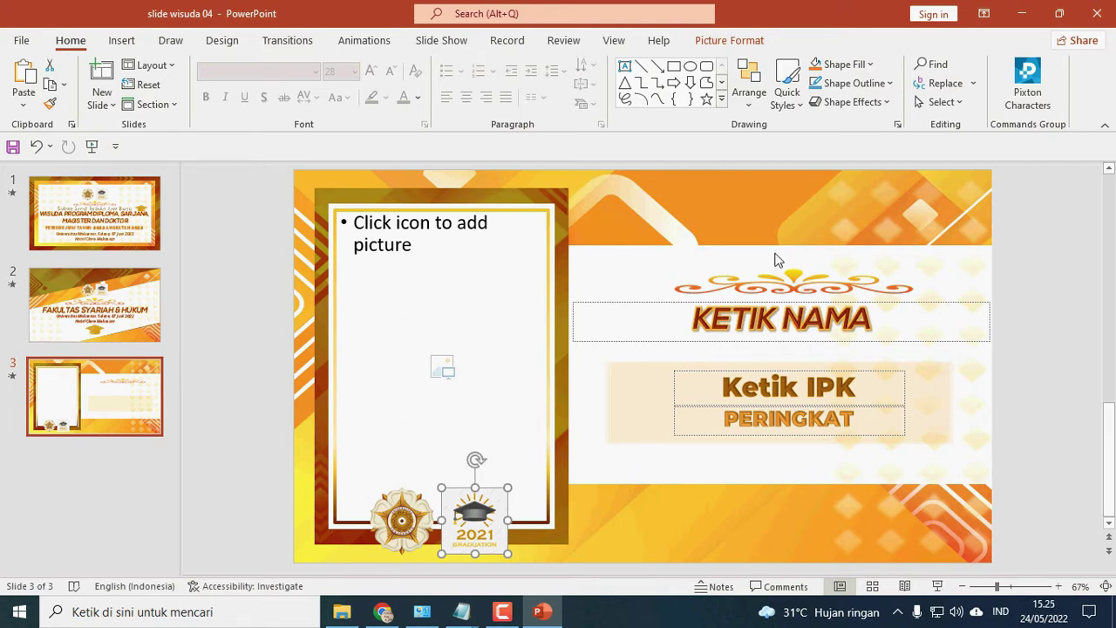
{"action": "left_click", "coordinate": [782, 281]}
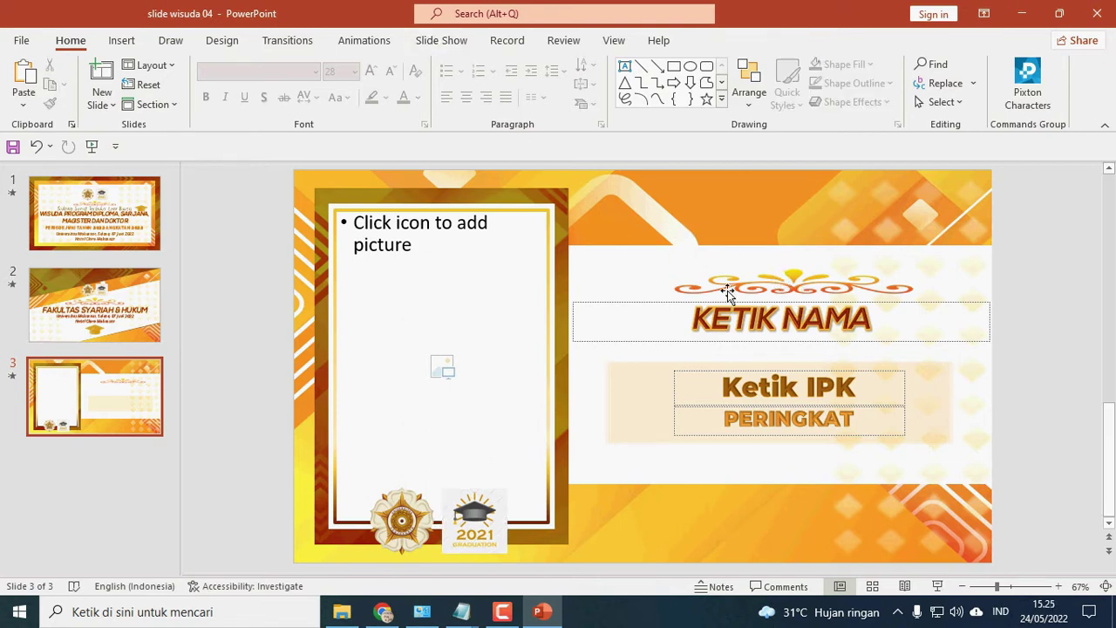
{"action": "left_click", "coordinate": [613, 41]}
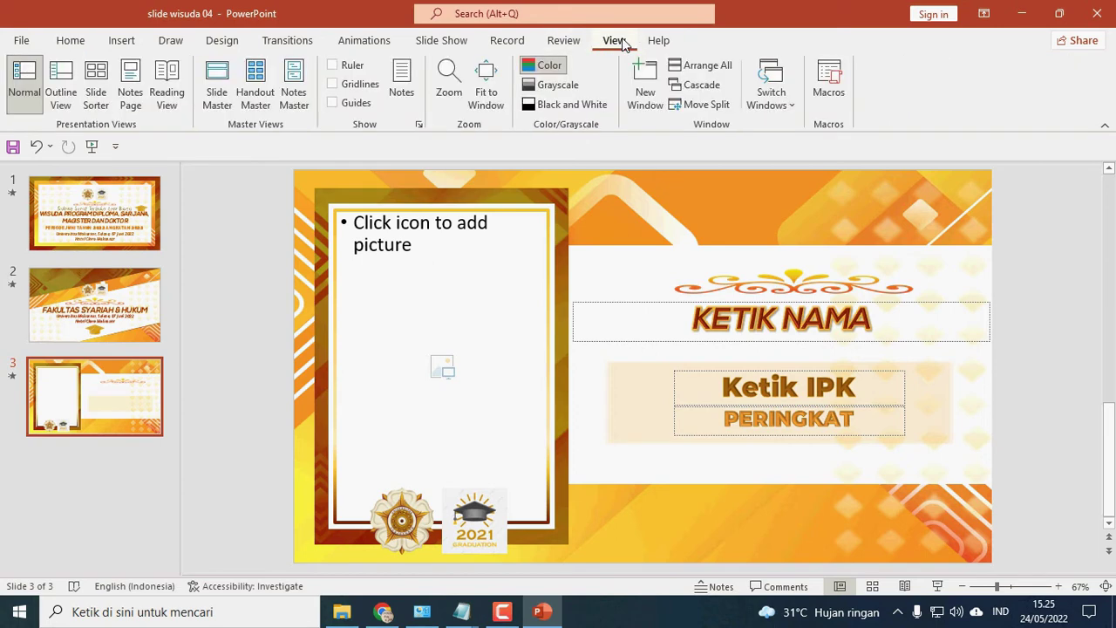
{"action": "left_click", "coordinate": [215, 87]}
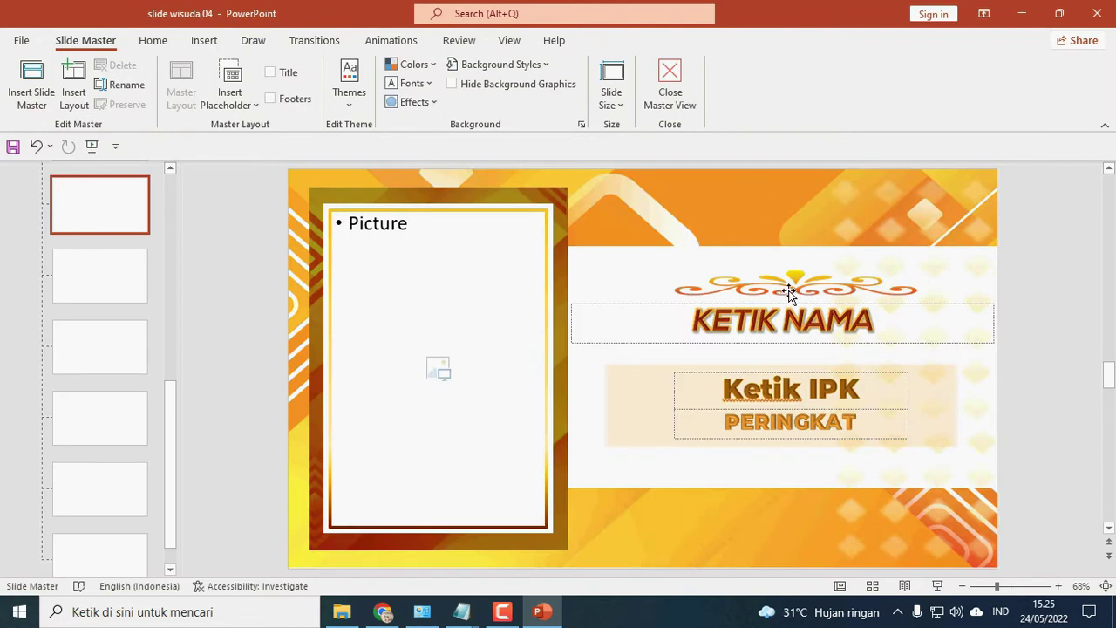
{"action": "left_click", "coordinate": [792, 285]}
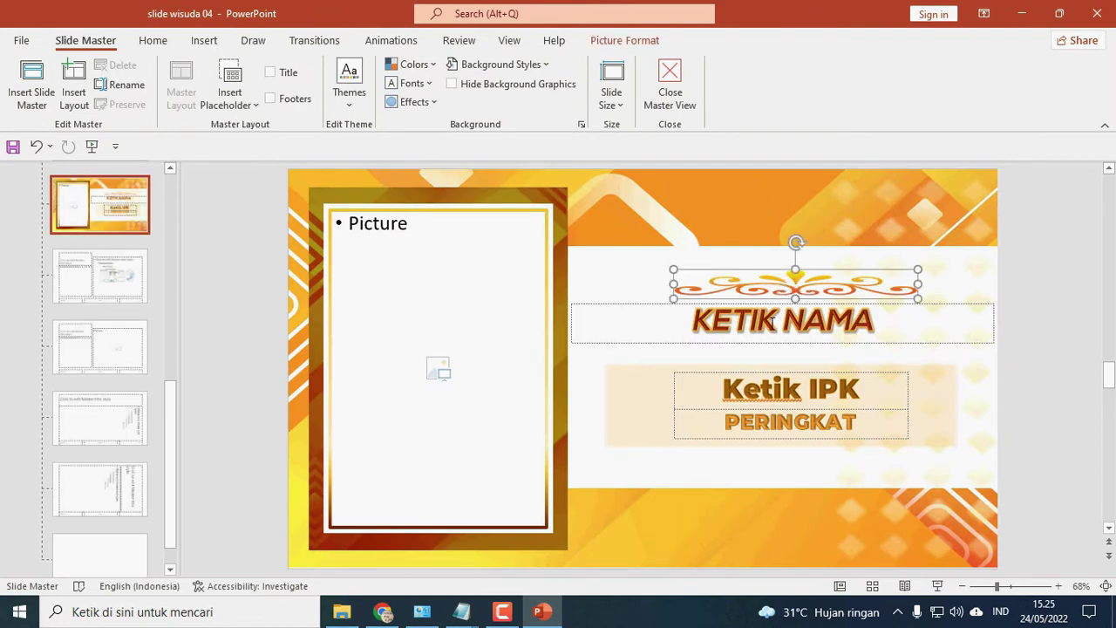
{"action": "left_click", "coordinate": [771, 323]}
{"action": "left_click", "coordinate": [776, 385]}
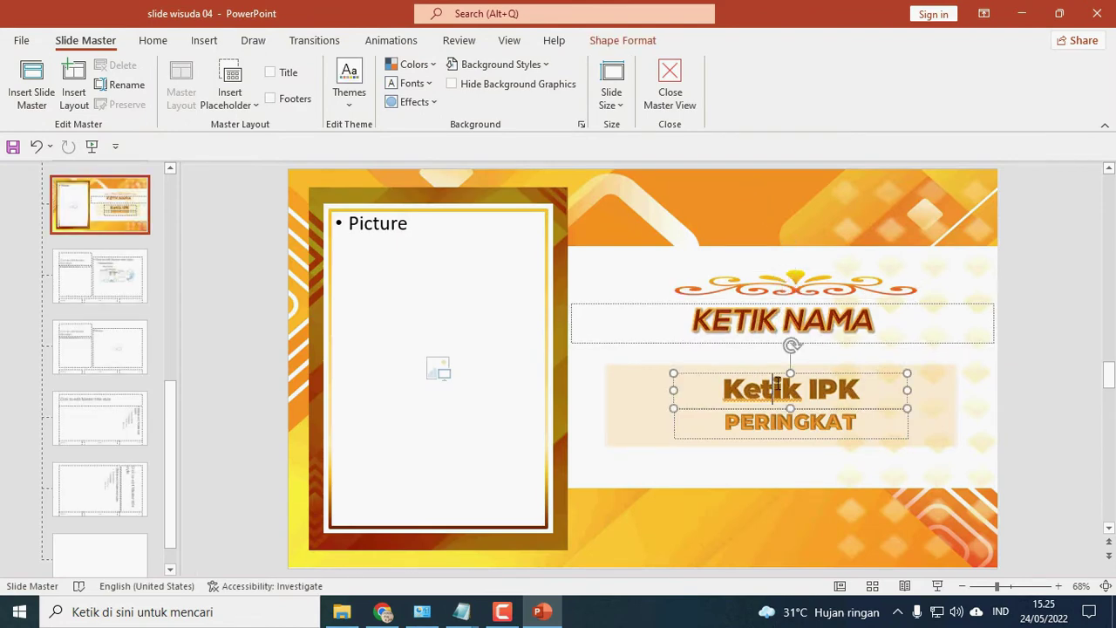
{"action": "left_click", "coordinate": [803, 294]}
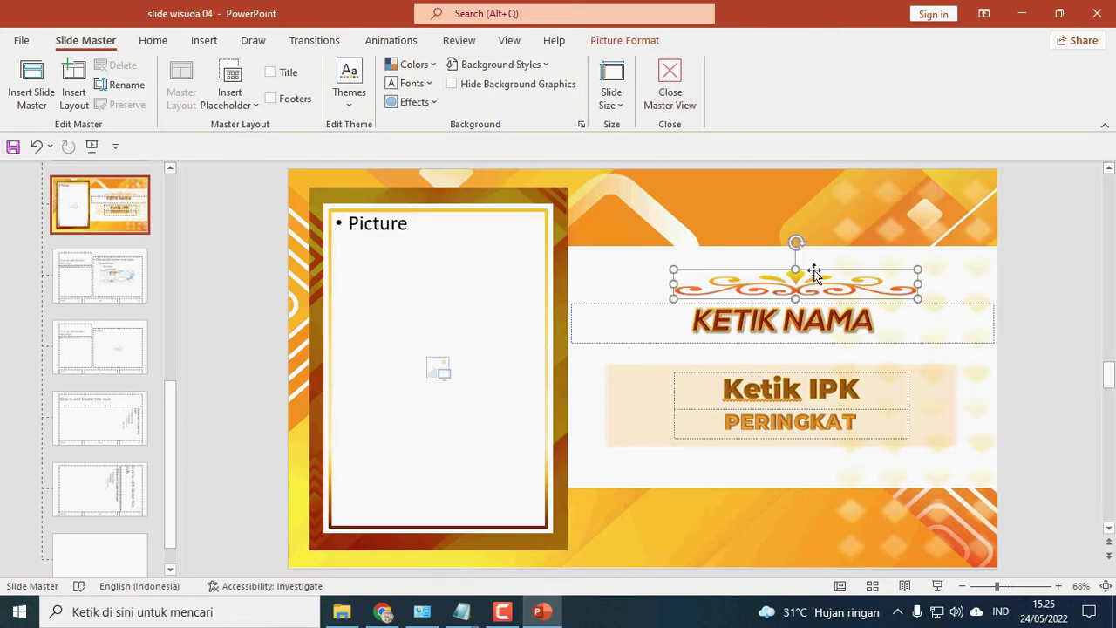
{"action": "left_click", "coordinate": [687, 100]}
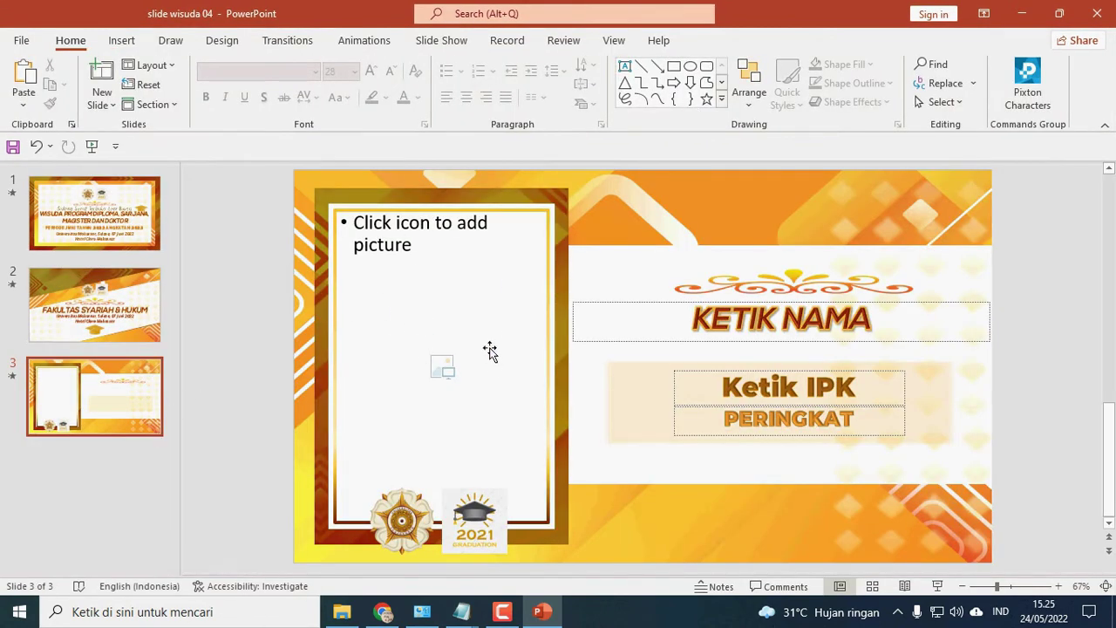
Insert the student's portrait photo from the gambar folder into slide 3's picture frame.
{"action": "left_click", "coordinate": [443, 367]}
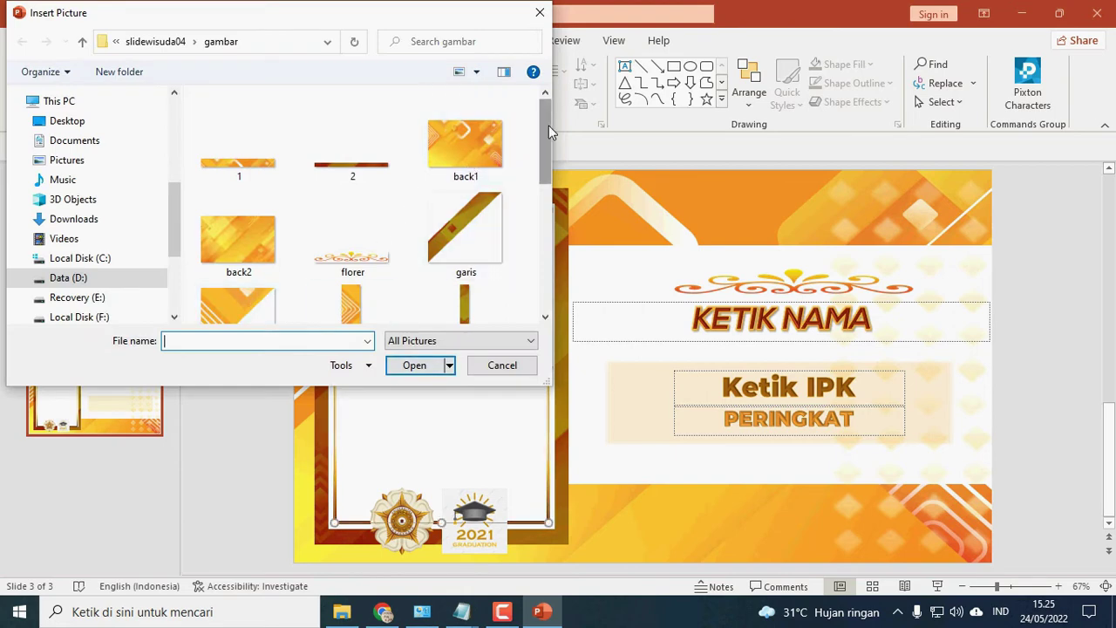
{"action": "left_click_drag", "start_coordinate": [548, 126], "coordinate": [556, 215]}
{"action": "left_click", "coordinate": [352, 266]}
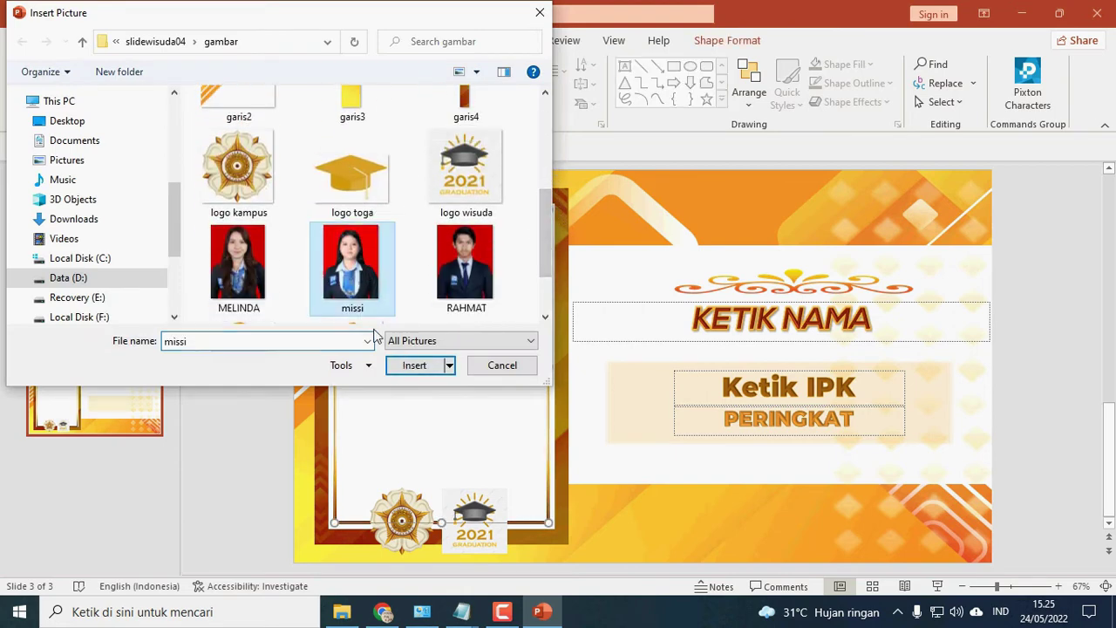
{"action": "left_click", "coordinate": [419, 364]}
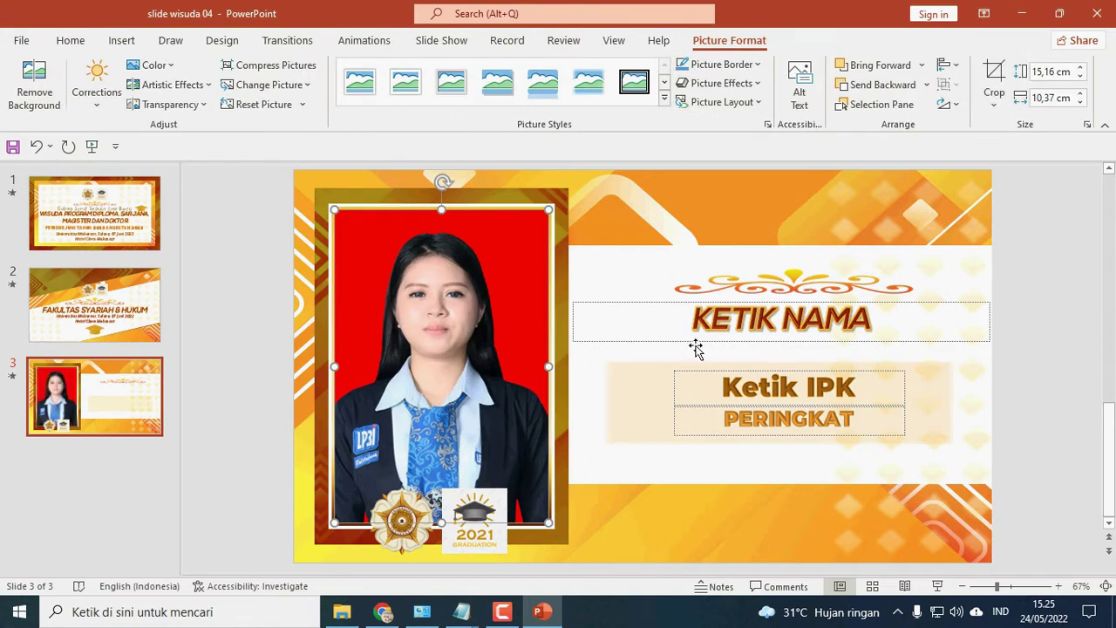
Enter the student's name, GPA 3,90 and predicate MEMUASKAN in slide 3's text placeholders.
{"action": "left_click", "coordinate": [722, 318]}
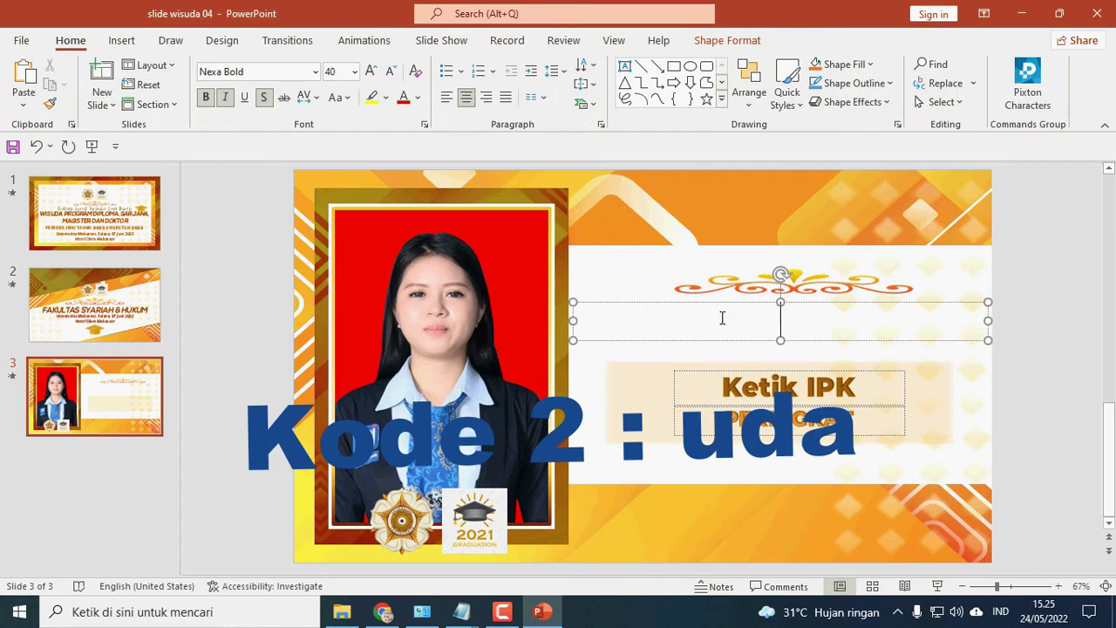
{"action": "type", "text": "SIT"}
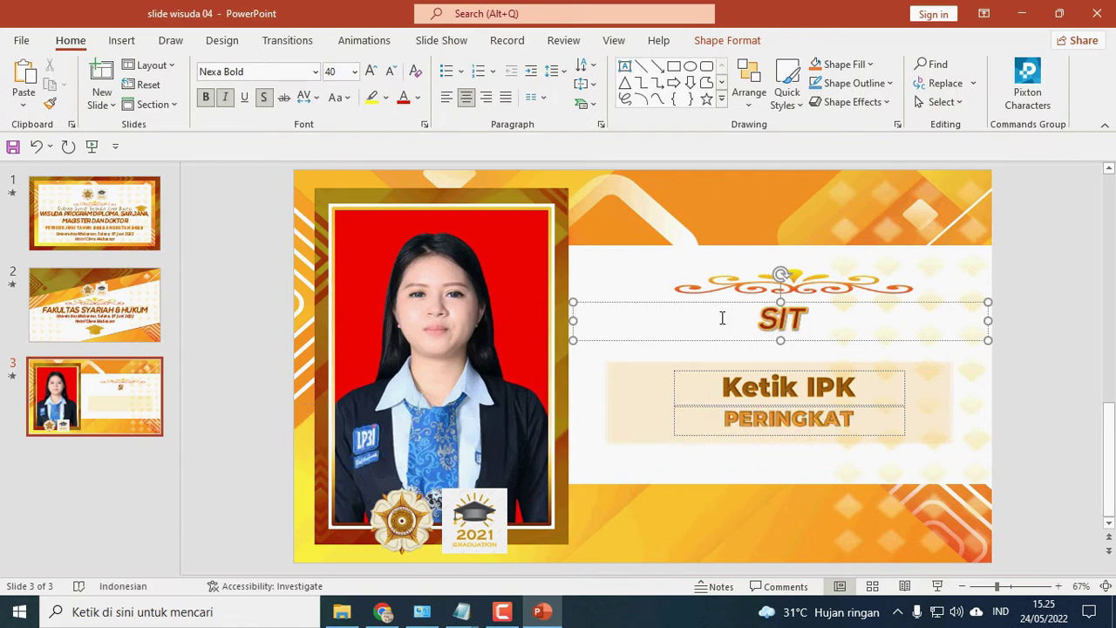
{"action": "type", "text": "I"}
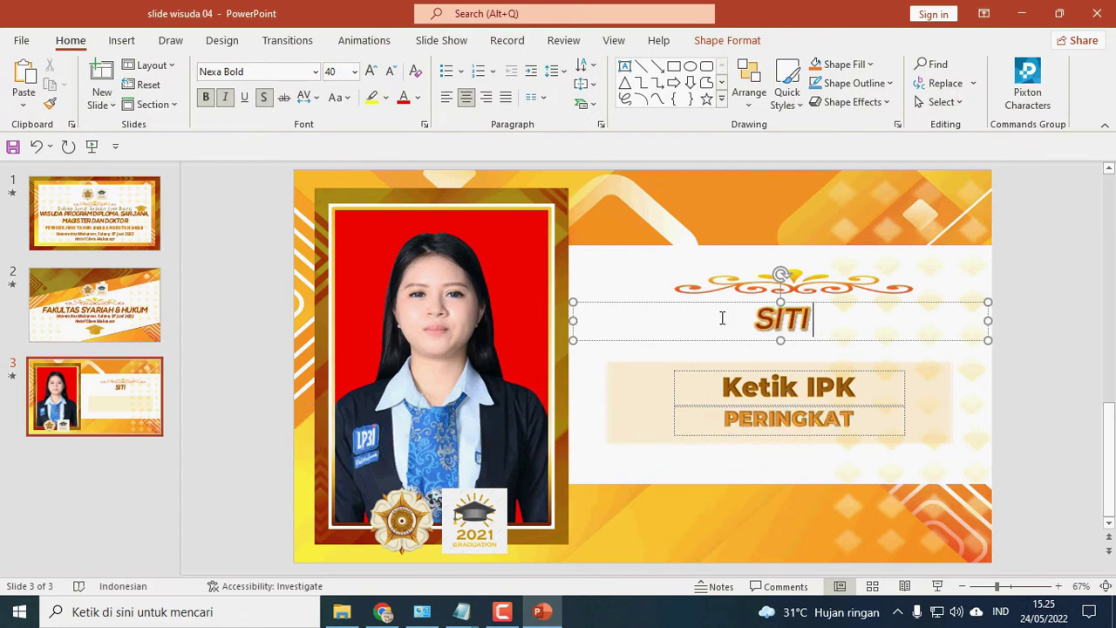
{"action": "type", "text": " M"}
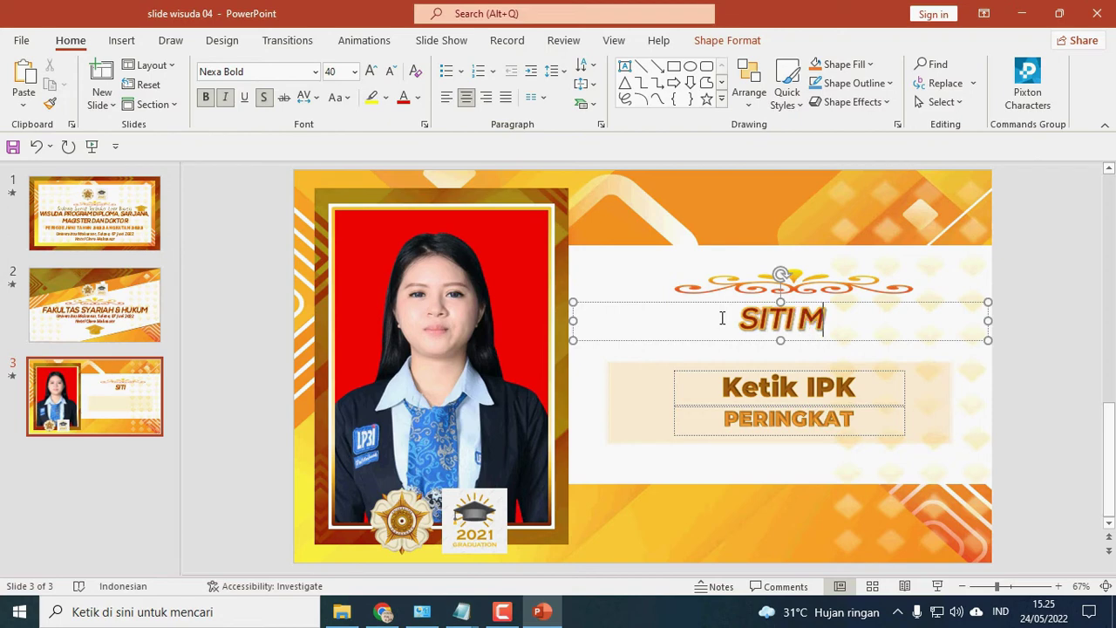
{"action": "type", "text": "ISBAH"}
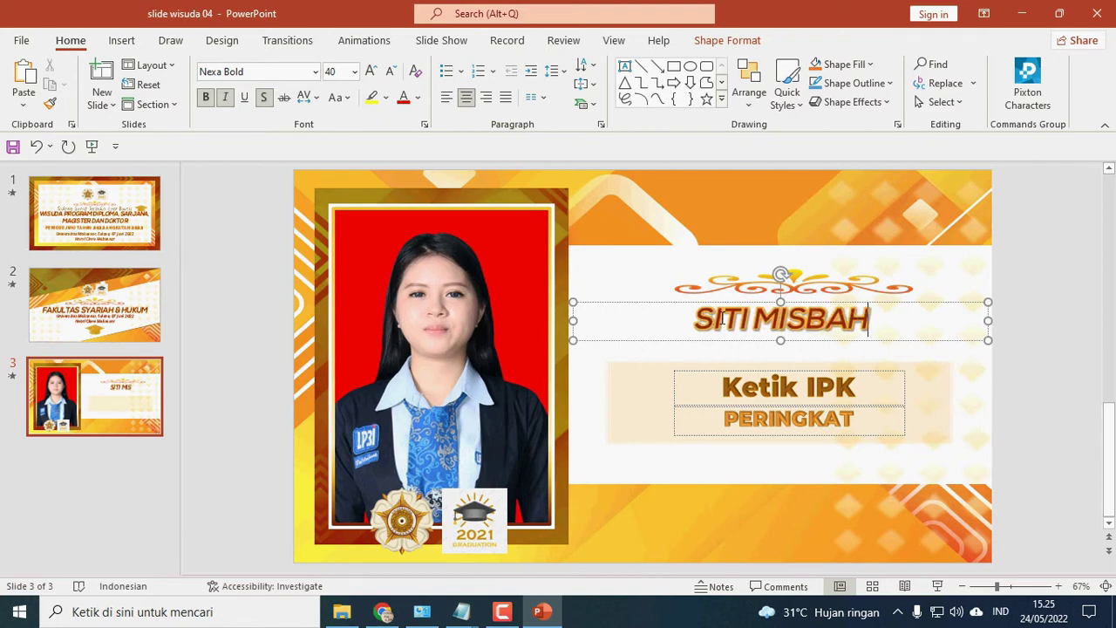
{"action": "left_click", "coordinate": [748, 383]}
{"action": "type", "text": "3"}
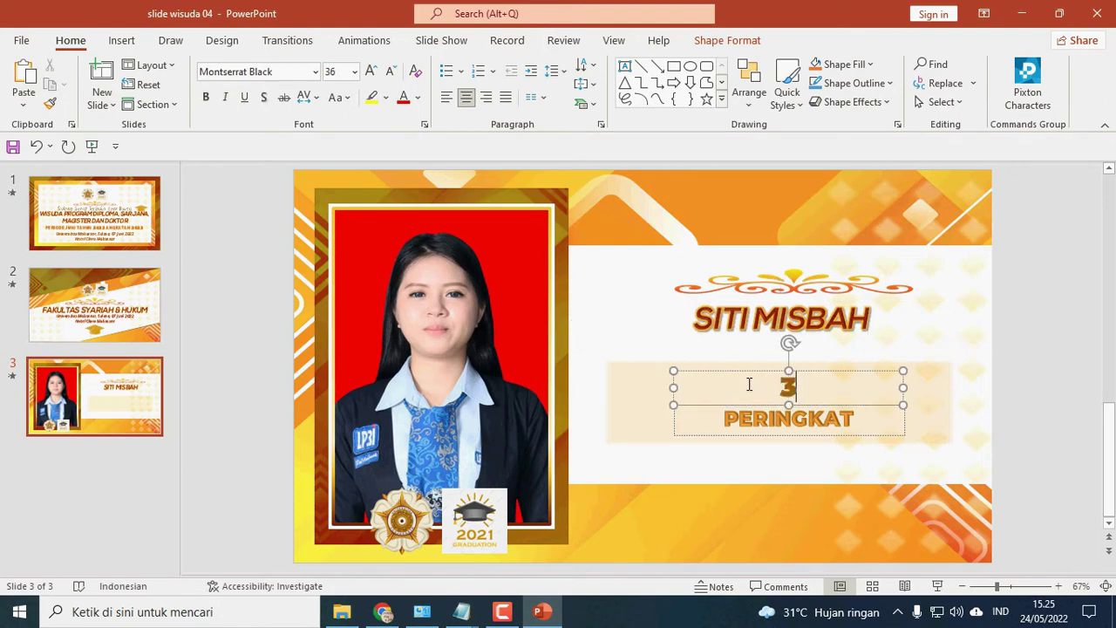
{"action": "type", "text": ",90"}
{"action": "left_click", "coordinate": [799, 421]}
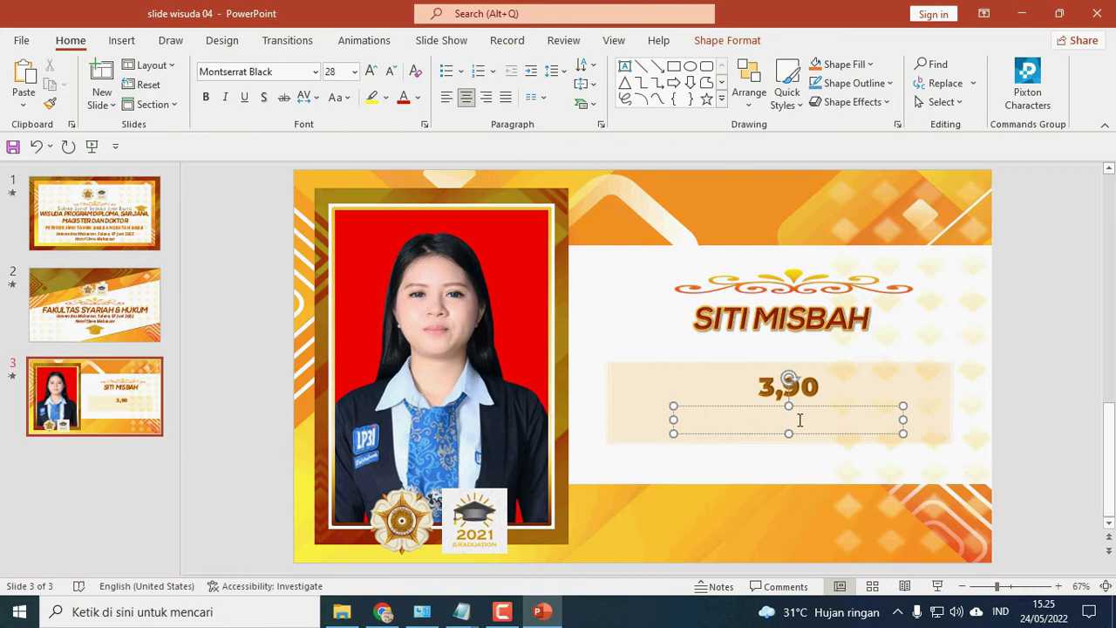
{"action": "type", "text": "MEU"}
{"action": "key", "text": "BackSpace"}
{"action": "key", "text": "BackSpace"}
{"action": "type", "text": "EMUASKAN"}
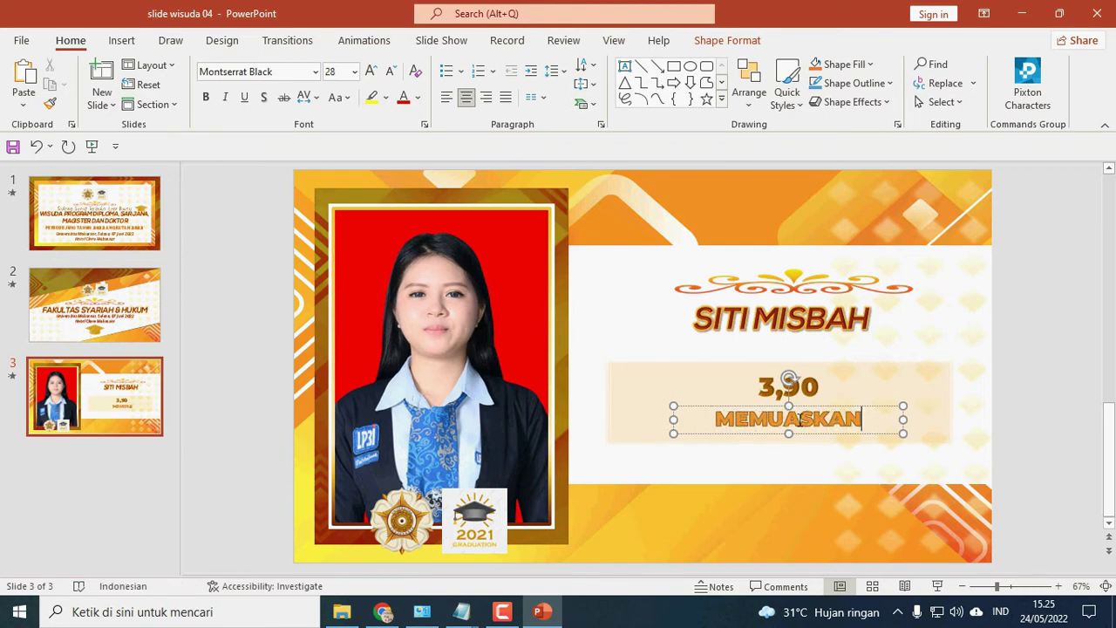
{"action": "left_click", "coordinate": [137, 367]}
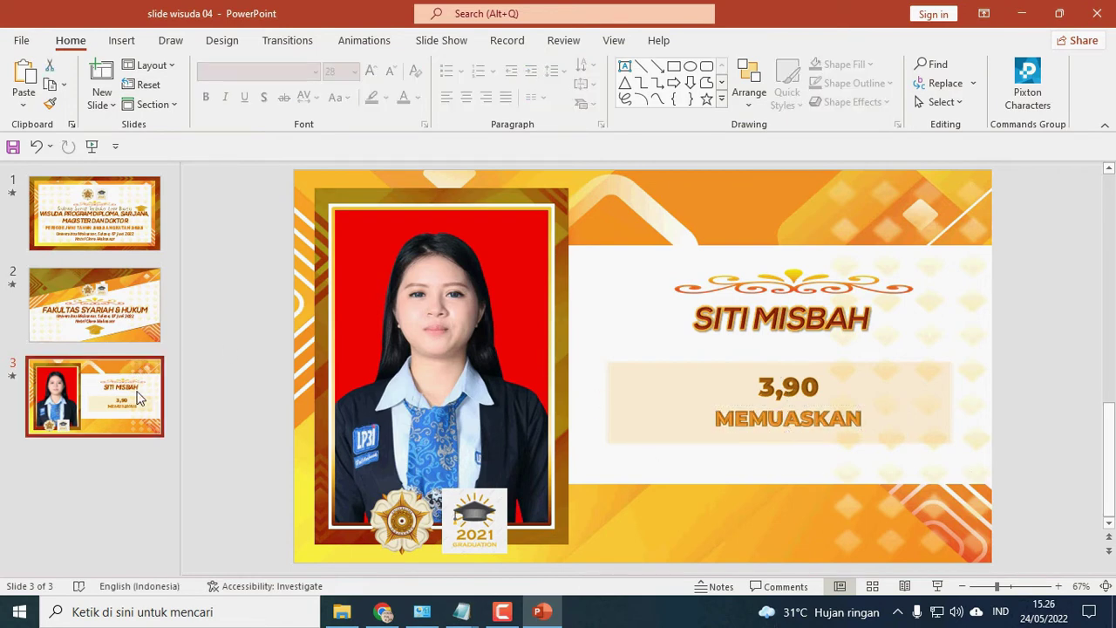
Preview slide 3 full-screen by starting the slide show from the current slide.
{"action": "right_click", "coordinate": [137, 397]}
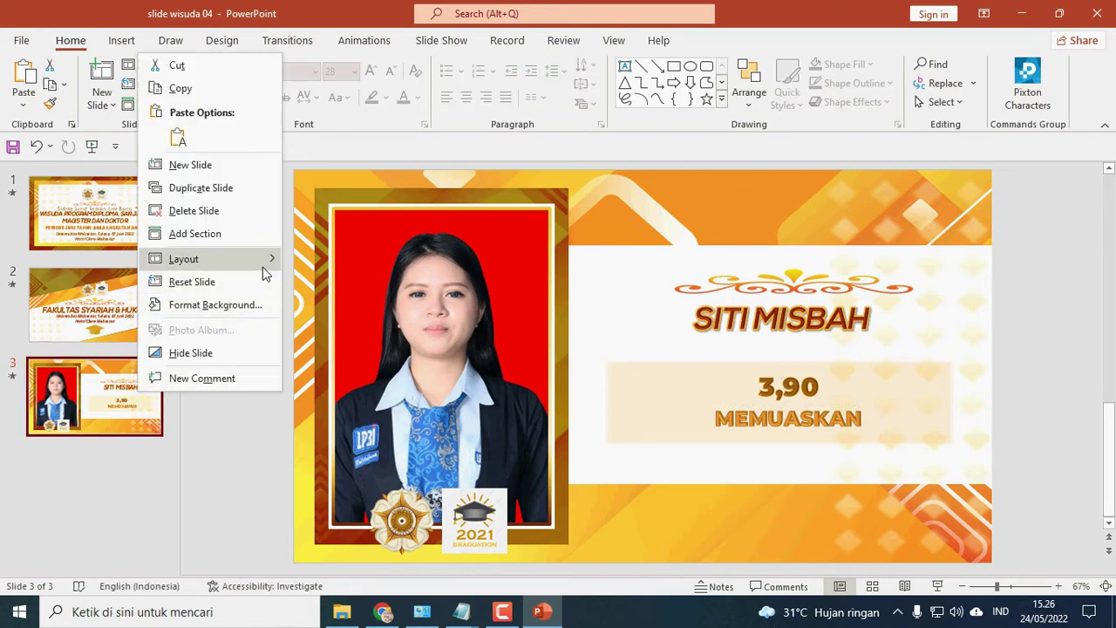
{"action": "left_click", "coordinate": [87, 412]}
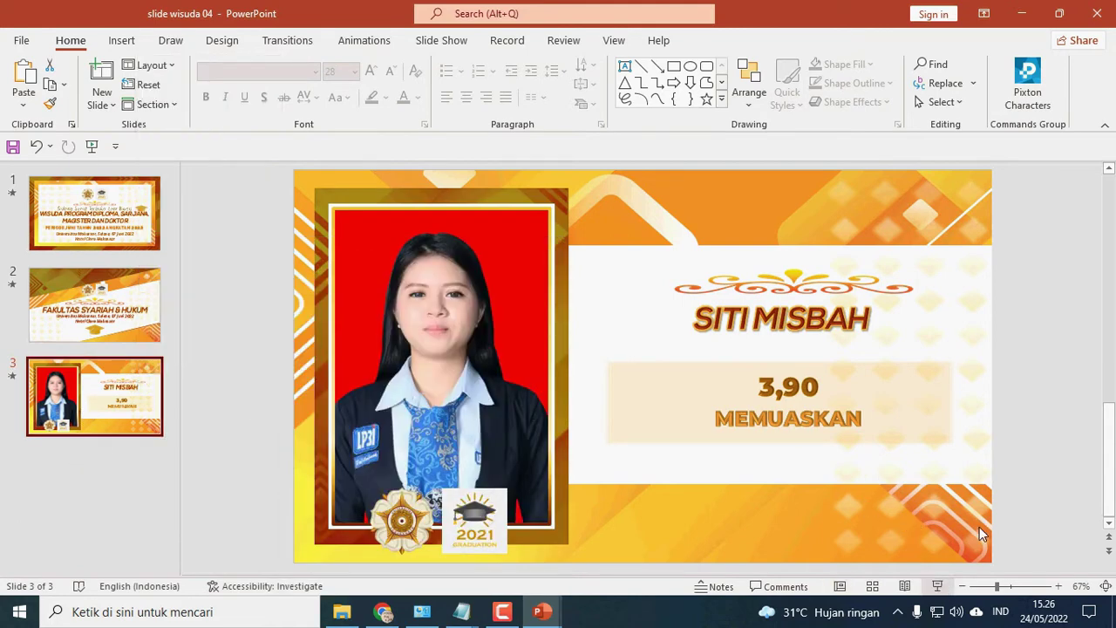
{"action": "key", "text": "shift+F5"}
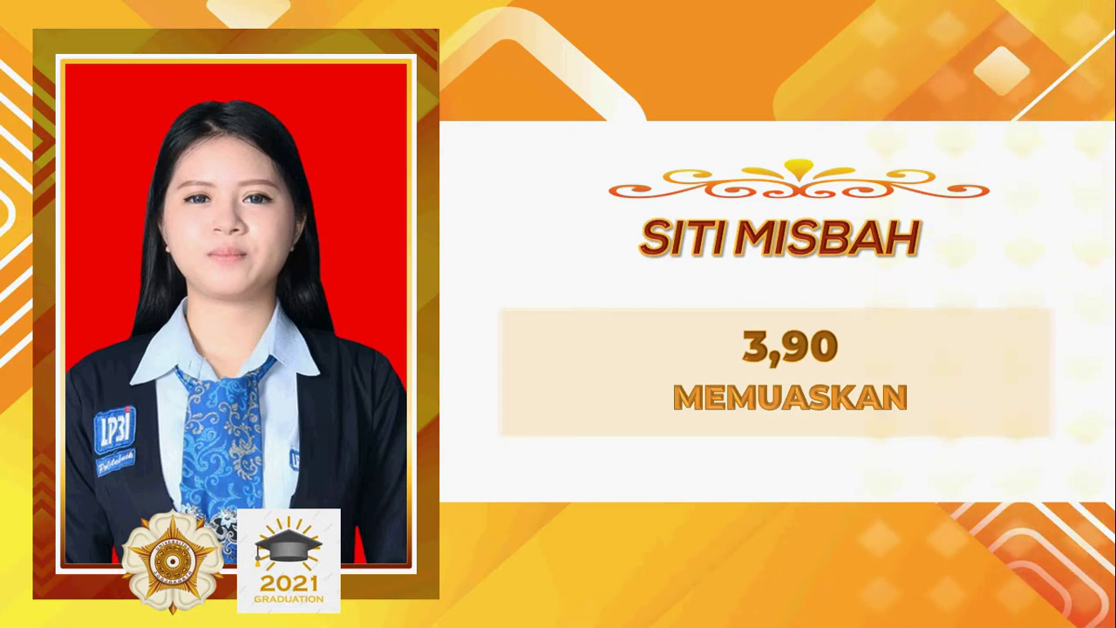
Exit the slide show and duplicate slide 3 as a new slide 4.
{"action": "key", "text": "Escape"}
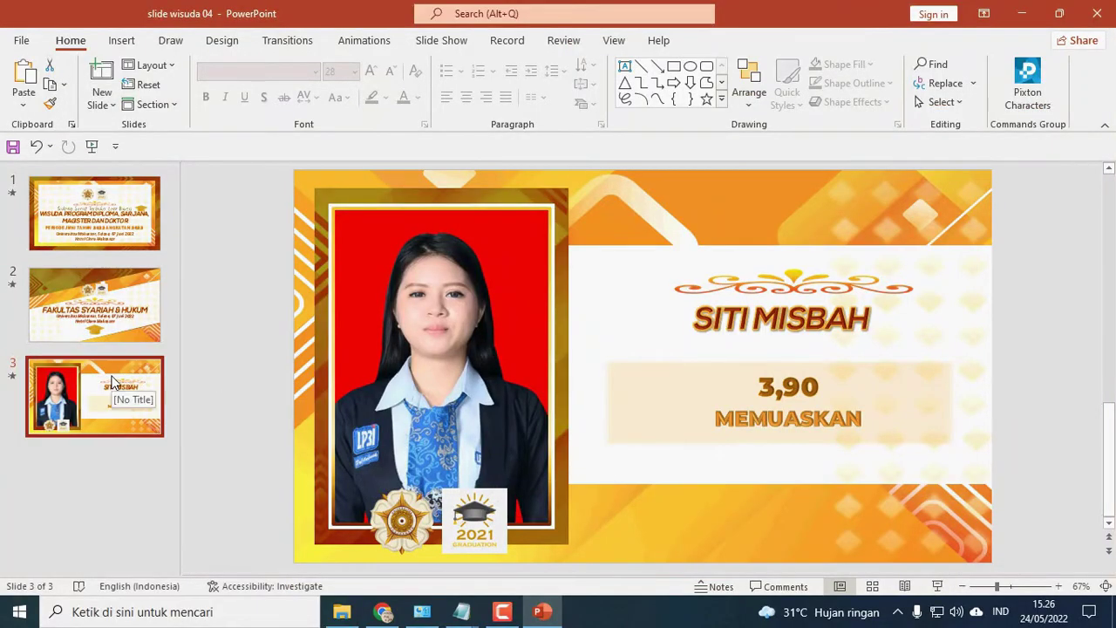
{"action": "right_click", "coordinate": [111, 381]}
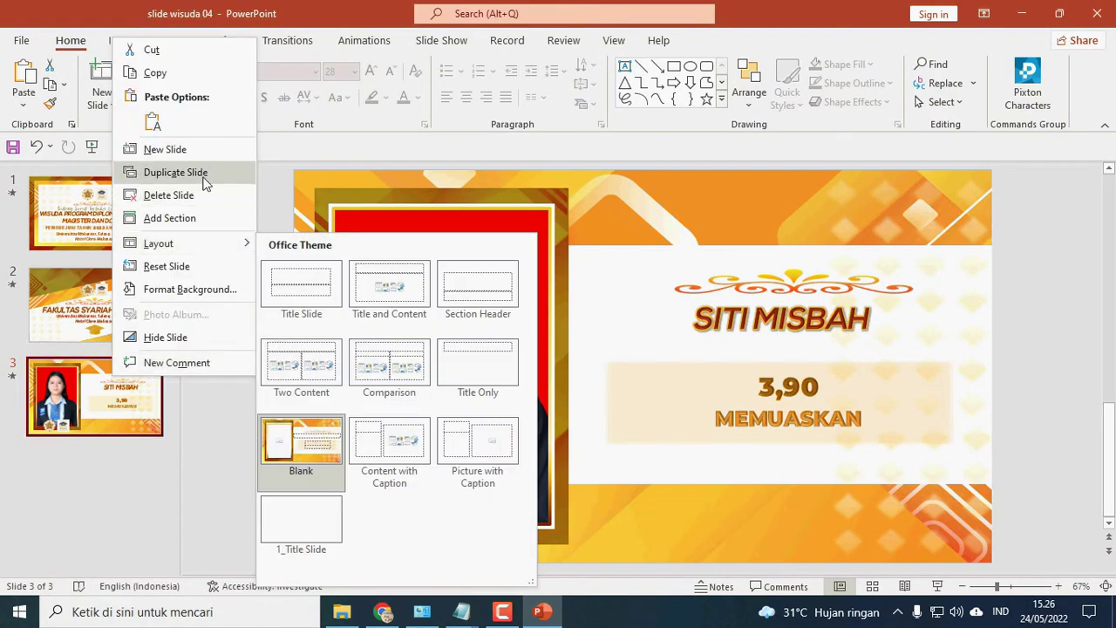
{"action": "left_click", "coordinate": [207, 172]}
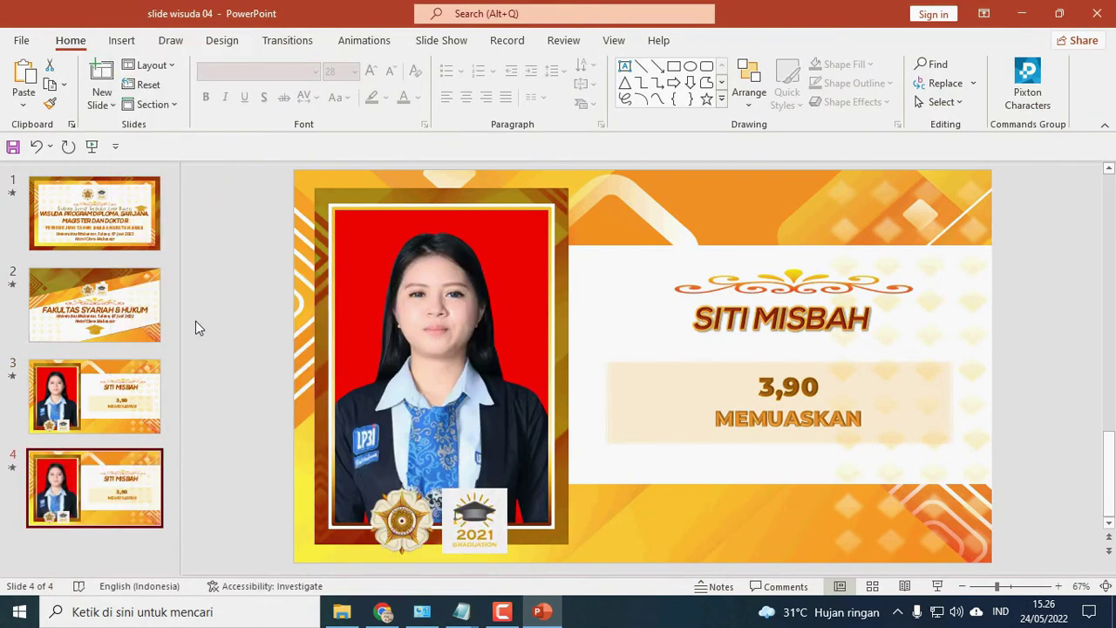
Replace slide 4's photo with the next student's portrait.
{"action": "left_click", "coordinate": [414, 294]}
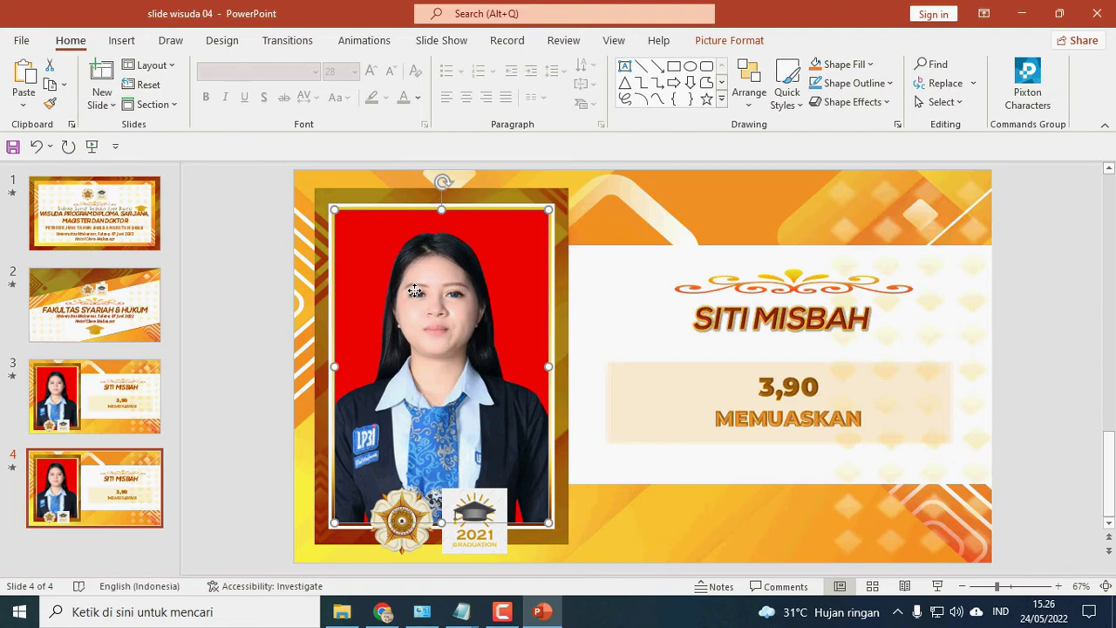
{"action": "key", "text": "Delete"}
{"action": "left_click", "coordinate": [441, 364]}
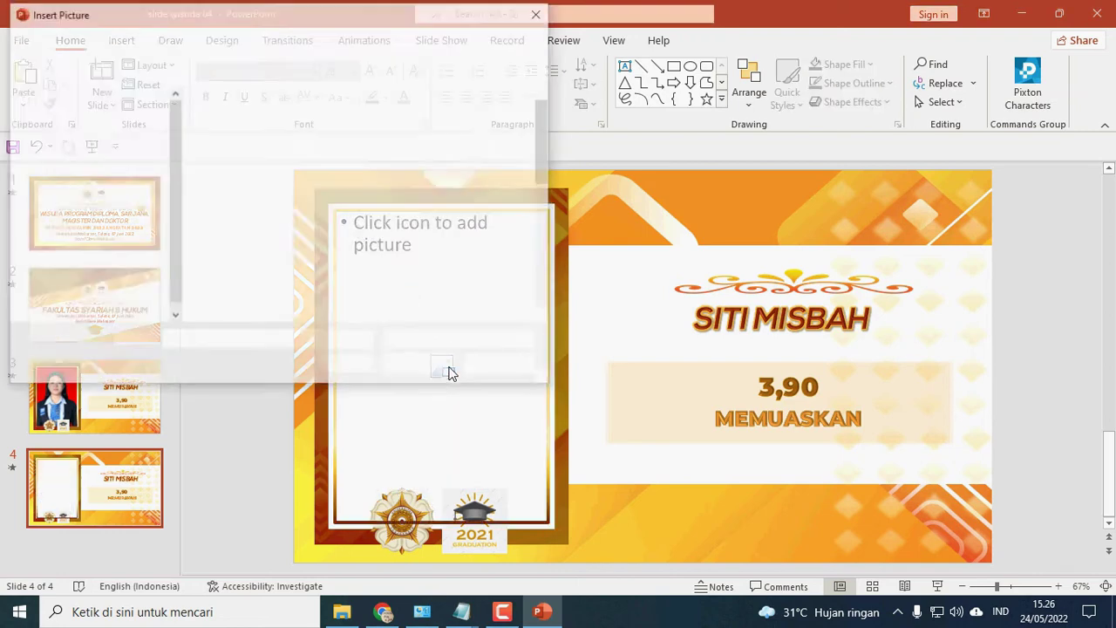
{"action": "left_click_drag", "start_coordinate": [550, 152], "coordinate": [540, 221]}
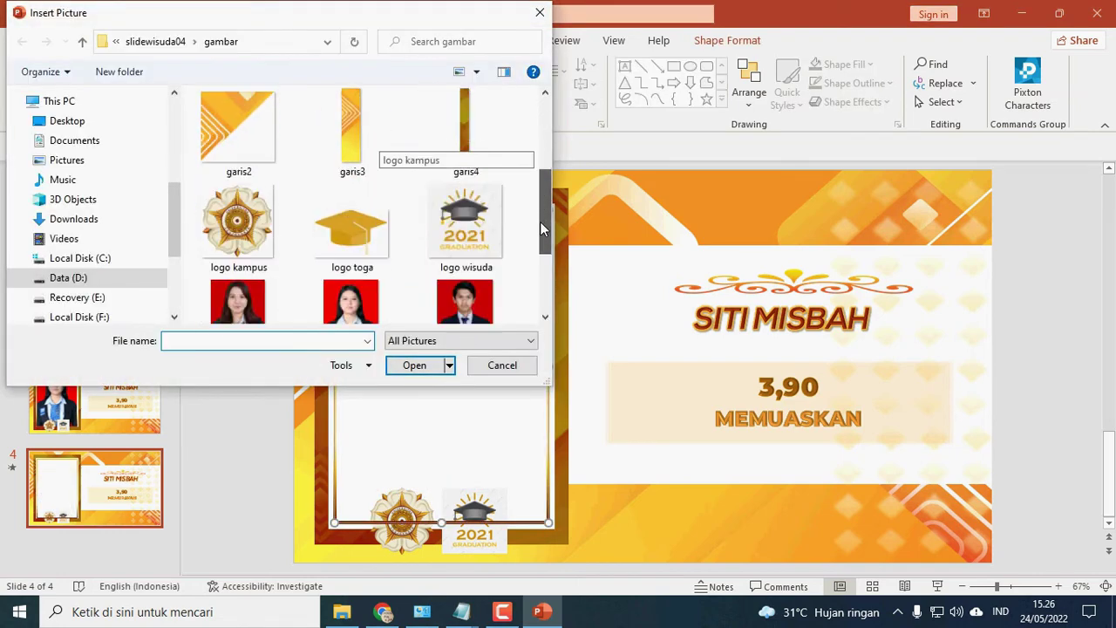
{"action": "left_click", "coordinate": [238, 290]}
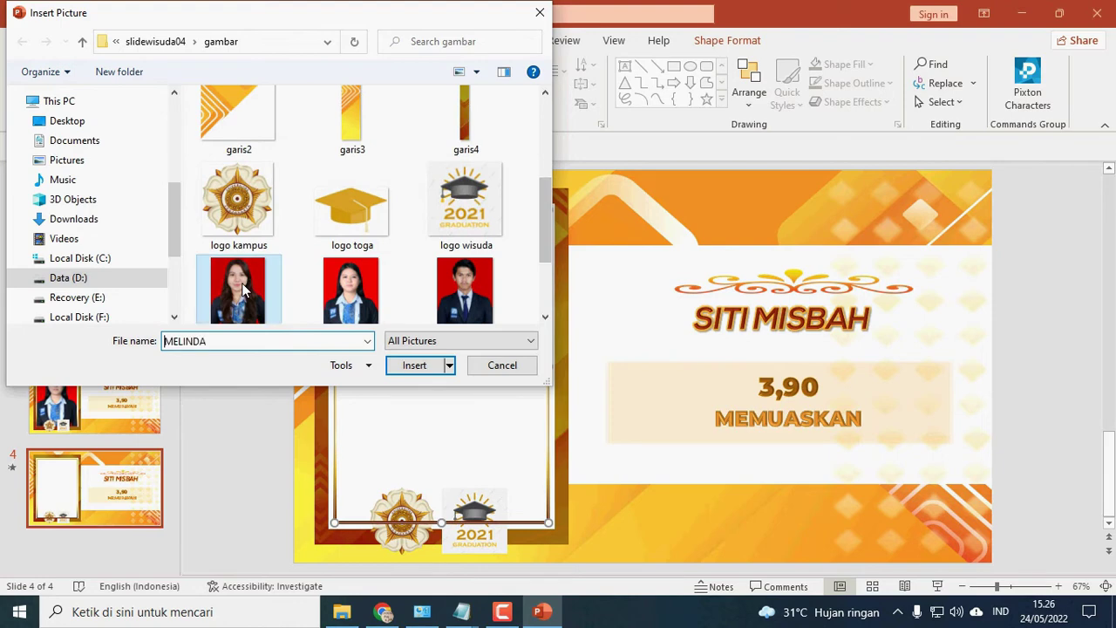
{"action": "left_click", "coordinate": [414, 365]}
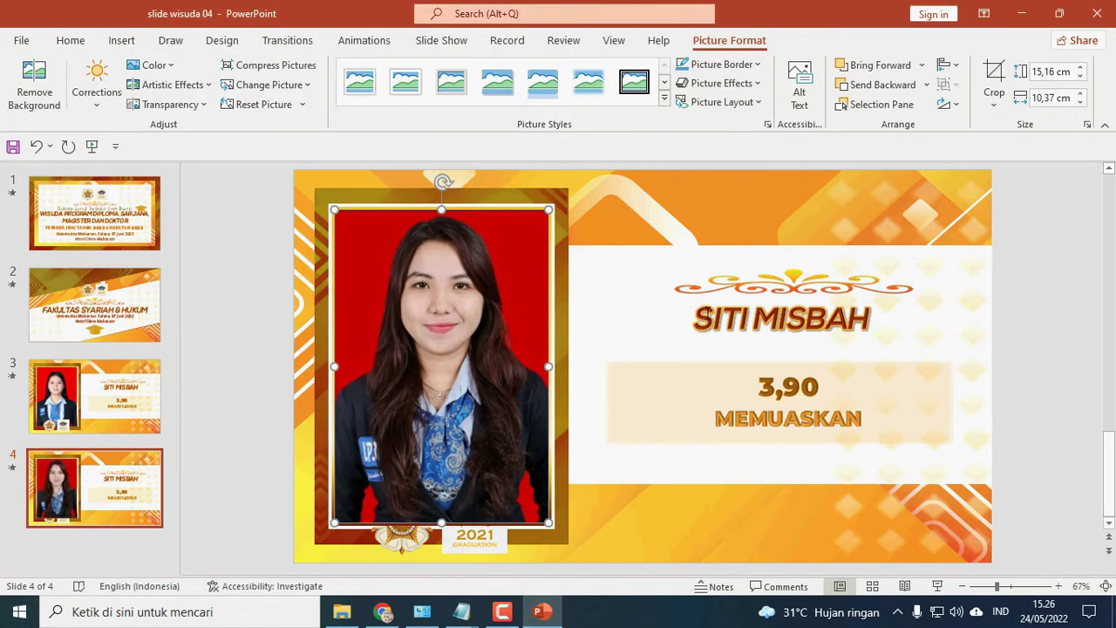
Replace slide 4's name with the second student's name and change the GPA to 3,75.
{"action": "left_click", "coordinate": [708, 318]}
{"action": "key", "text": "ctrl+a"}
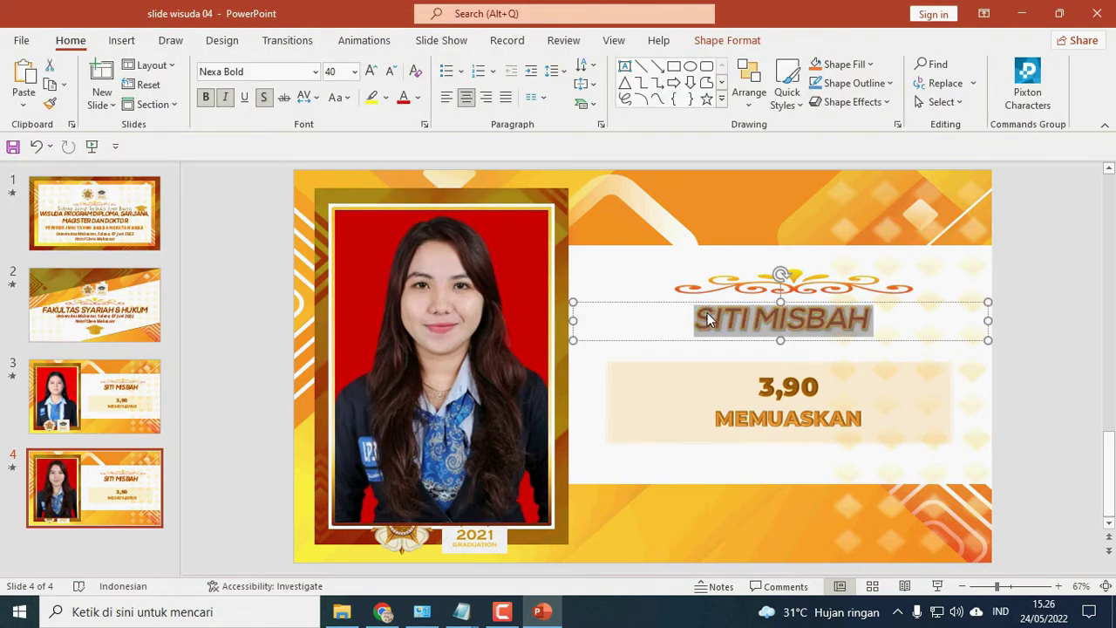
{"action": "type", "text": "WILDAYANTI"}
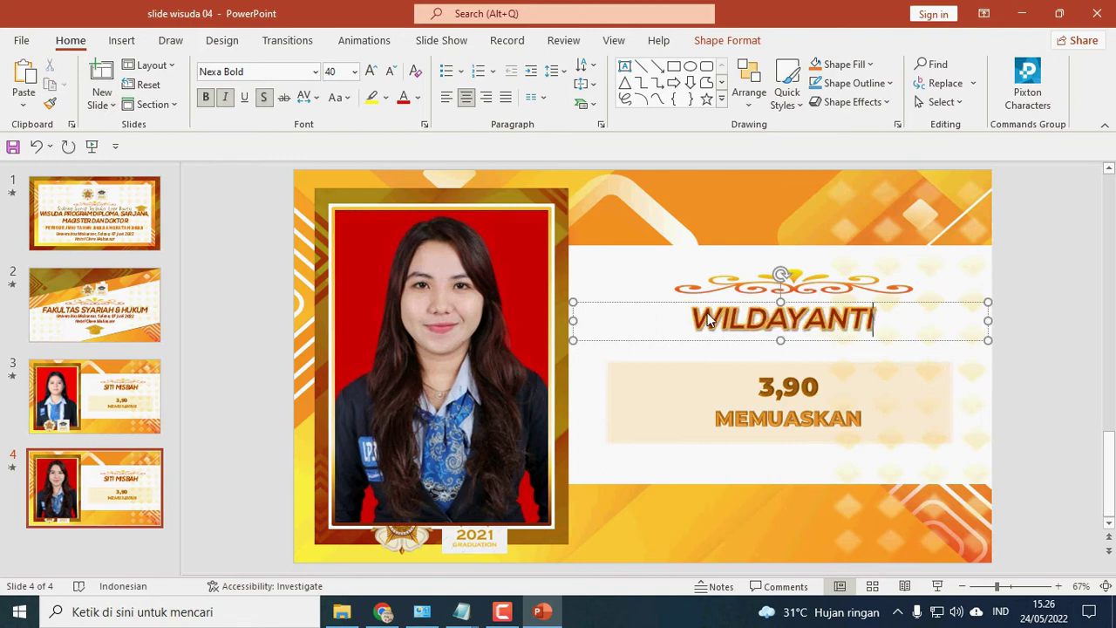
{"action": "left_click", "coordinate": [787, 383]}
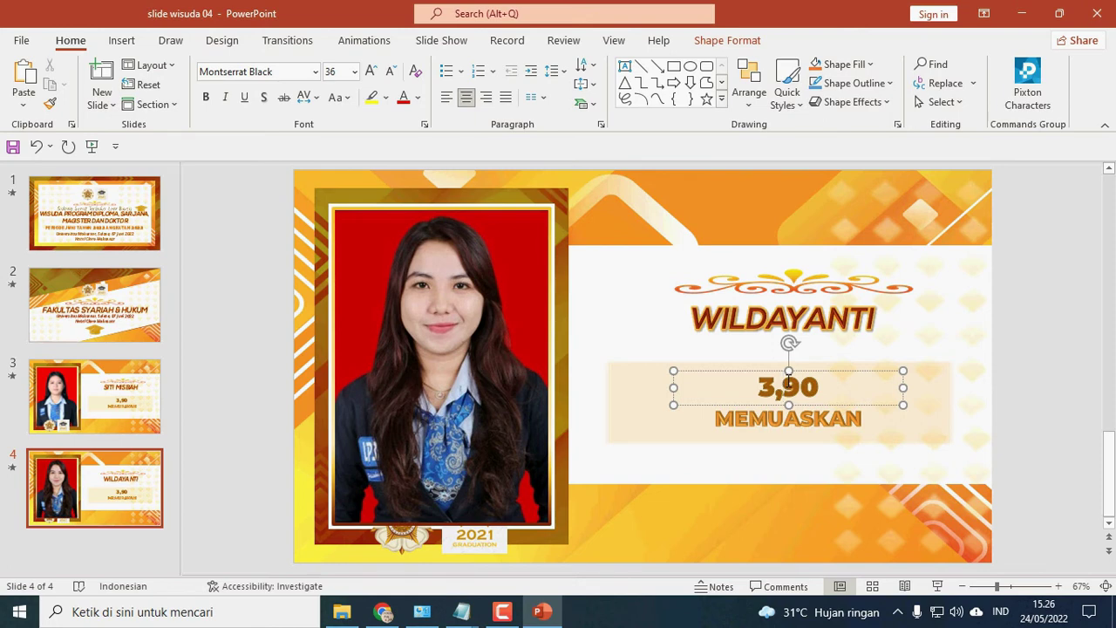
{"action": "type", "text": "7"}
{"action": "type", "text": "5"}
{"action": "key", "text": "Delete"}
{"action": "key", "text": "Delete"}
{"action": "left_click", "coordinate": [774, 418]}
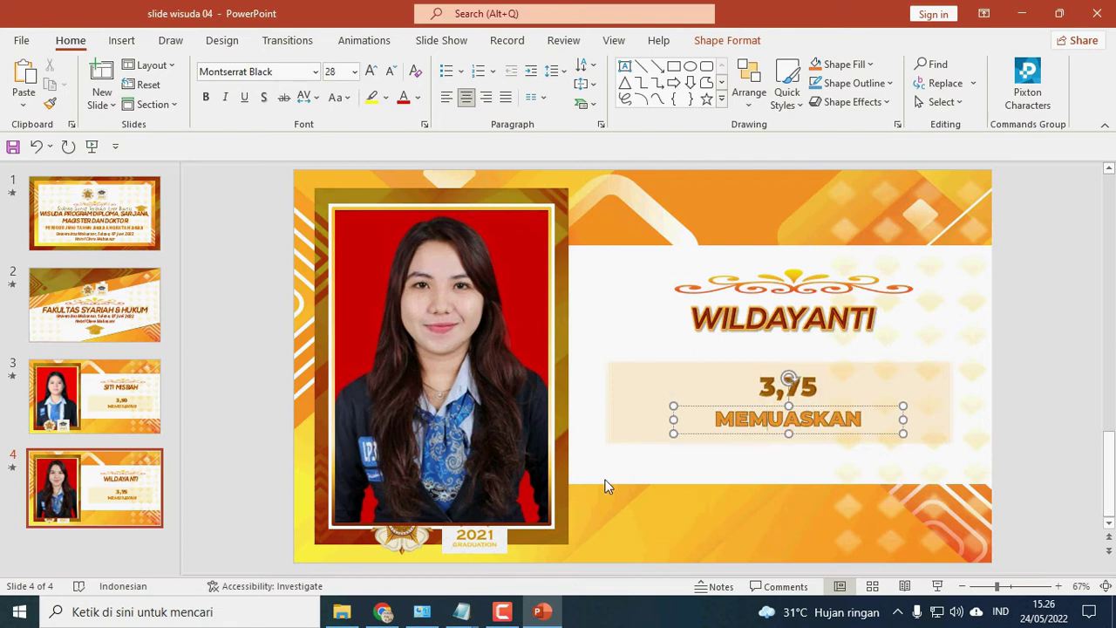
{"action": "left_click", "coordinate": [111, 499]}
Duplicate slide 4 as slide 5 and swap in the third student's photo.
{"action": "right_click", "coordinate": [111, 500]}
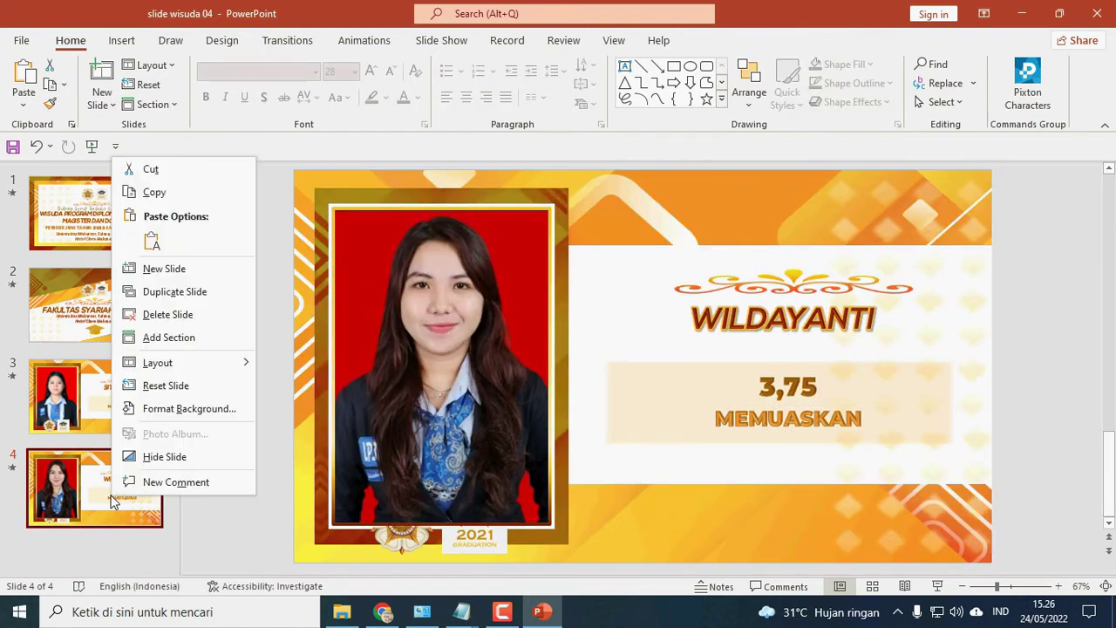
{"action": "left_click", "coordinate": [210, 293]}
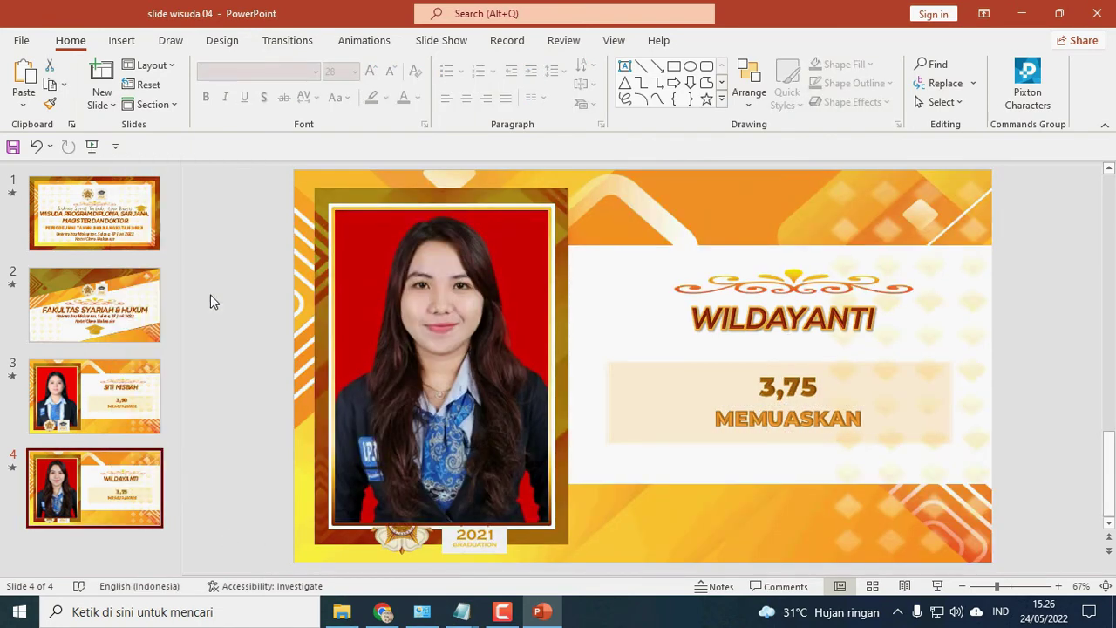
{"action": "left_click", "coordinate": [455, 321]}
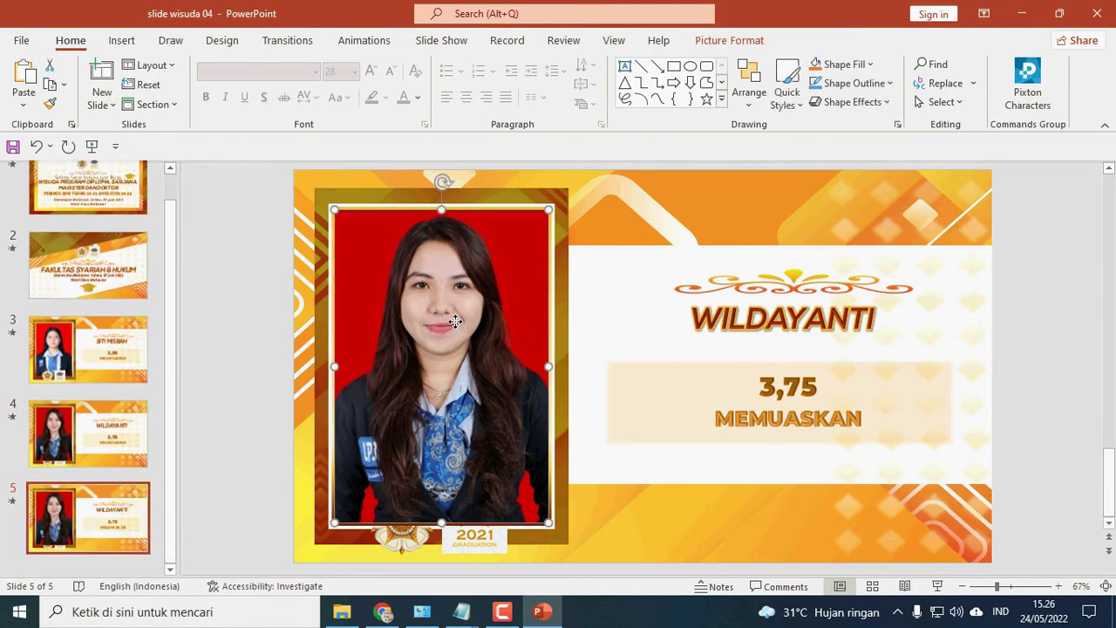
{"action": "key", "text": "Delete"}
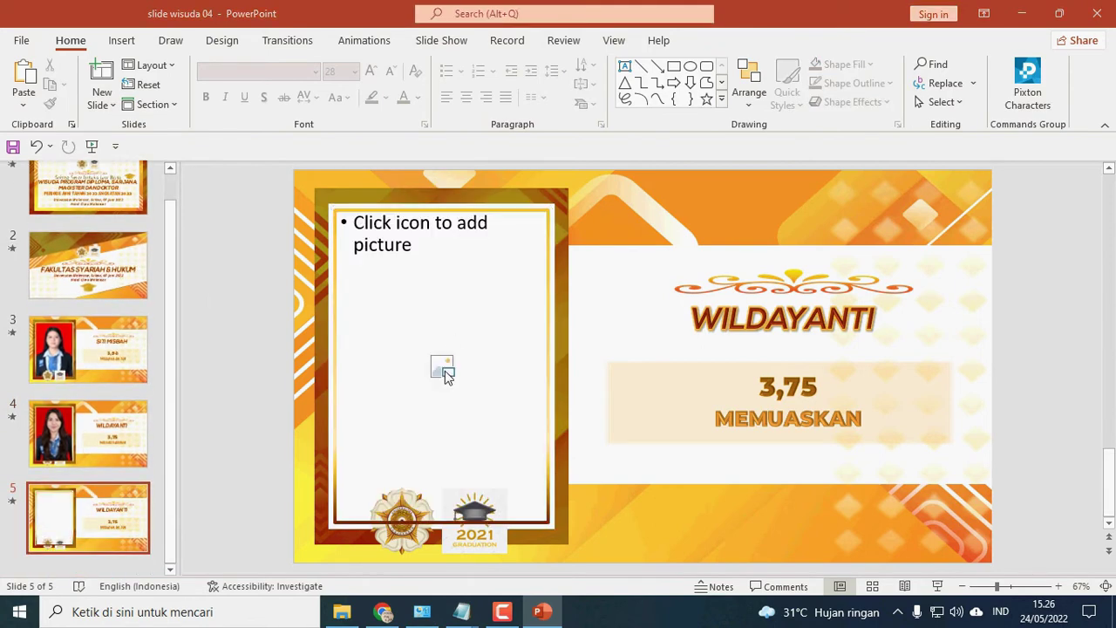
{"action": "left_click", "coordinate": [442, 369]}
{"action": "left_click_drag", "start_coordinate": [552, 161], "coordinate": [536, 241]}
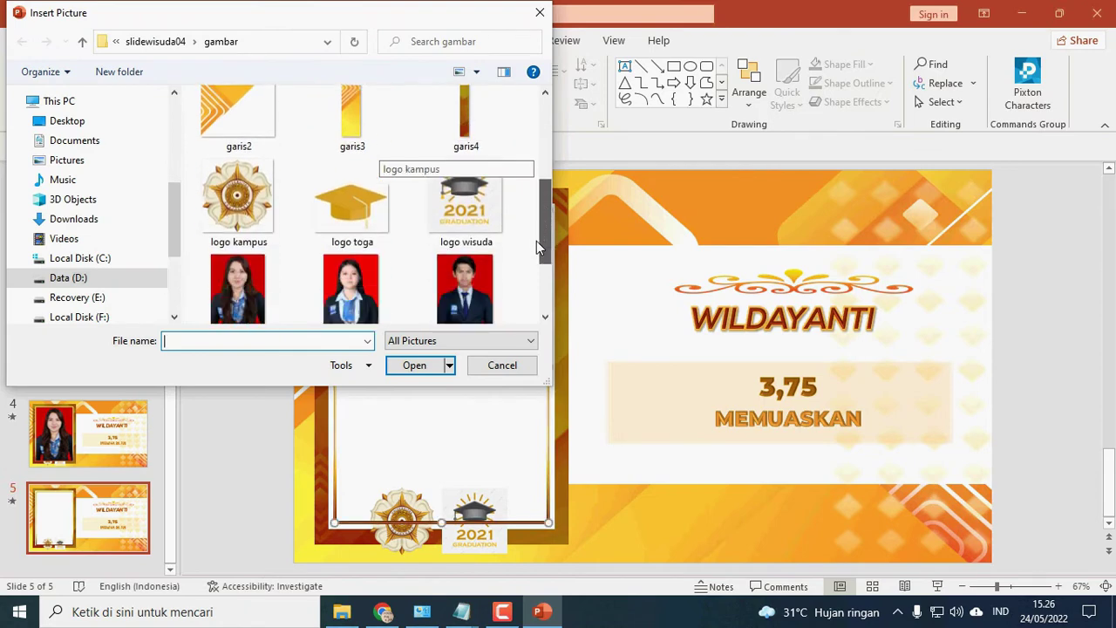
{"action": "left_click", "coordinate": [465, 292]}
{"action": "left_click", "coordinate": [427, 369]}
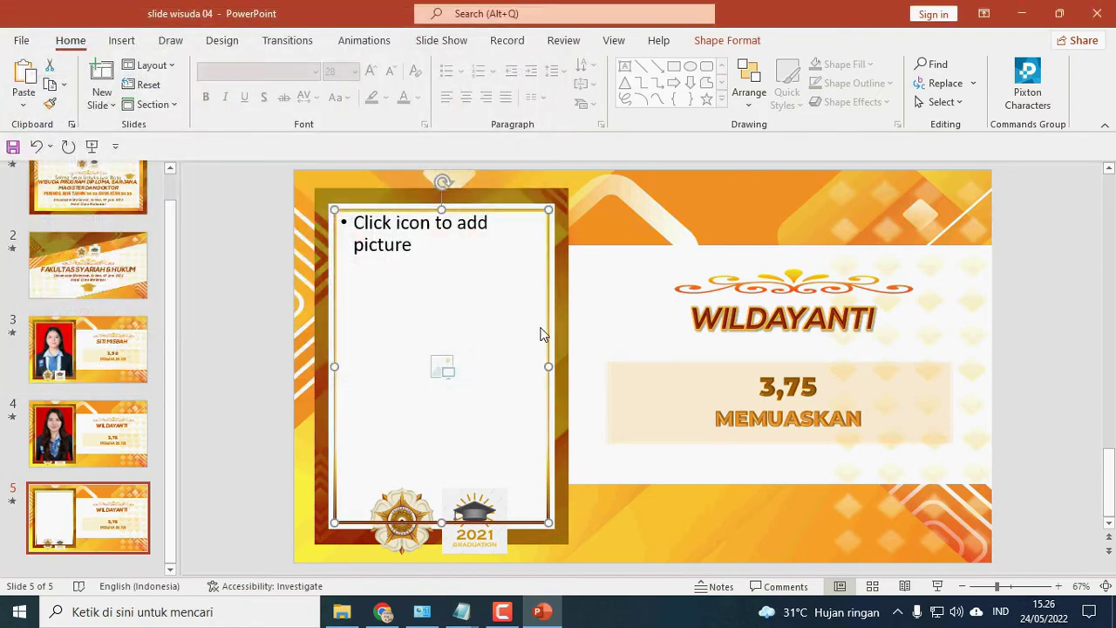
Replace slide 5's name with the third student's name and change the GPA to 3,70.
{"action": "left_click", "coordinate": [701, 312]}
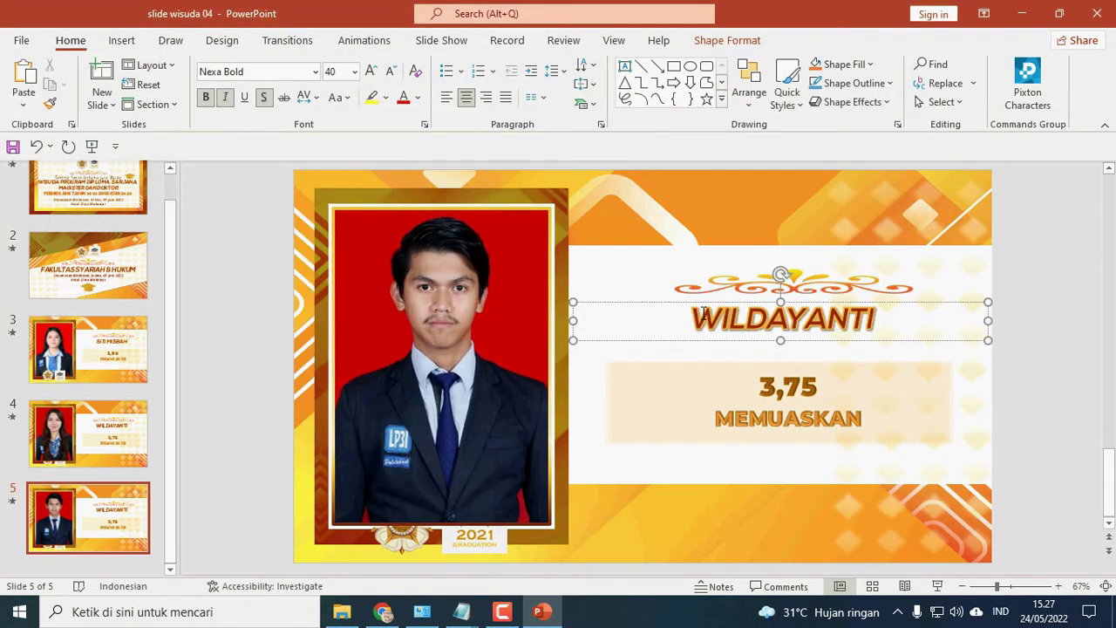
{"action": "double_click", "coordinate": [703, 314]}
{"action": "type", "text": "RAHM"}
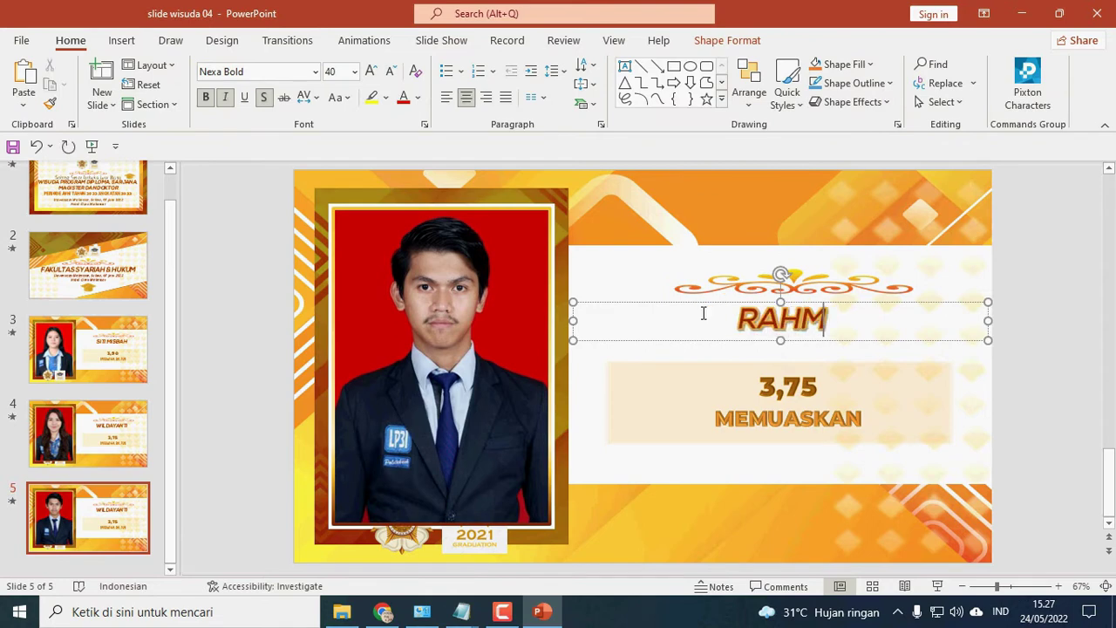
{"action": "type", "text": "AT"}
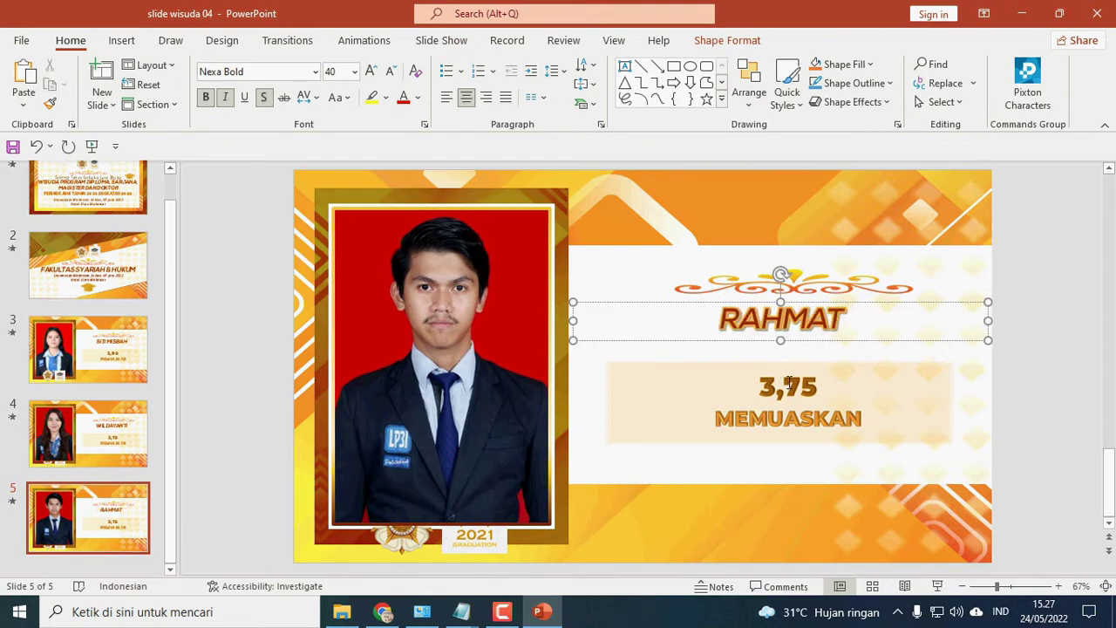
{"action": "left_click", "coordinate": [788, 384]}
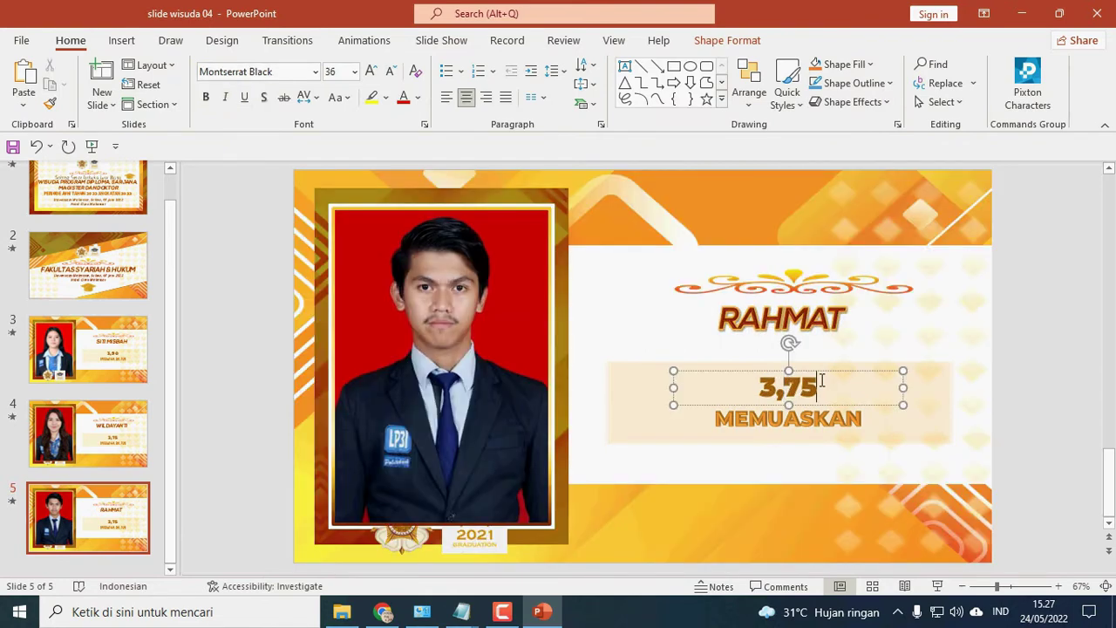
{"action": "left_click_drag", "start_coordinate": [820, 381], "coordinate": [808, 390]}
{"action": "key", "text": "BackSpace"}
{"action": "type", "text": "0"}
{"action": "left_click", "coordinate": [803, 417]}
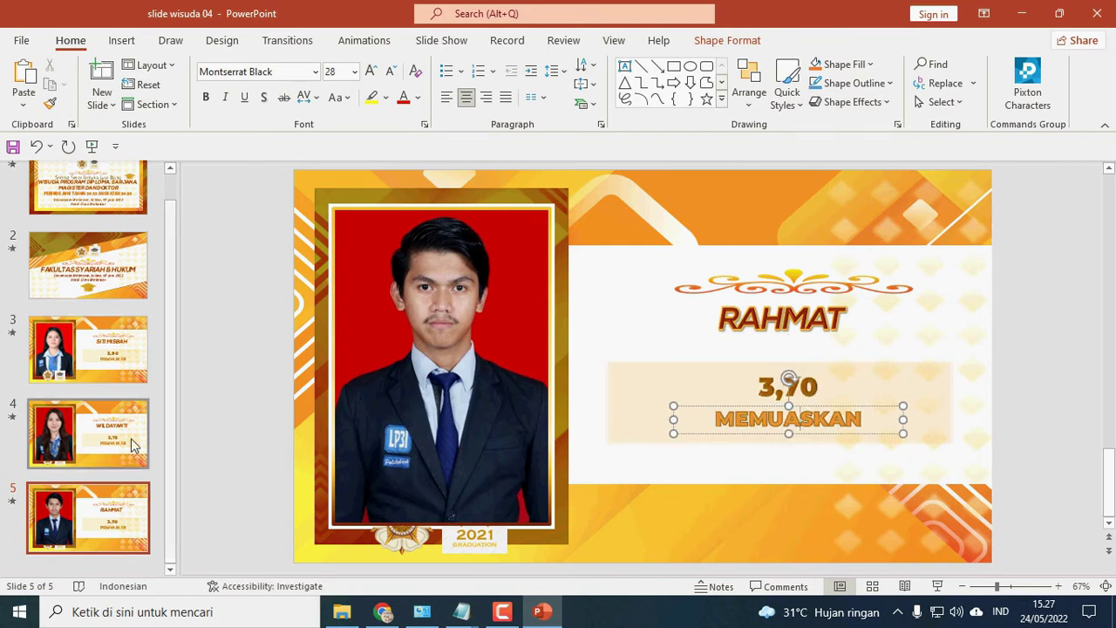
{"action": "left_click", "coordinate": [131, 355]}
{"action": "left_click", "coordinate": [115, 414]}
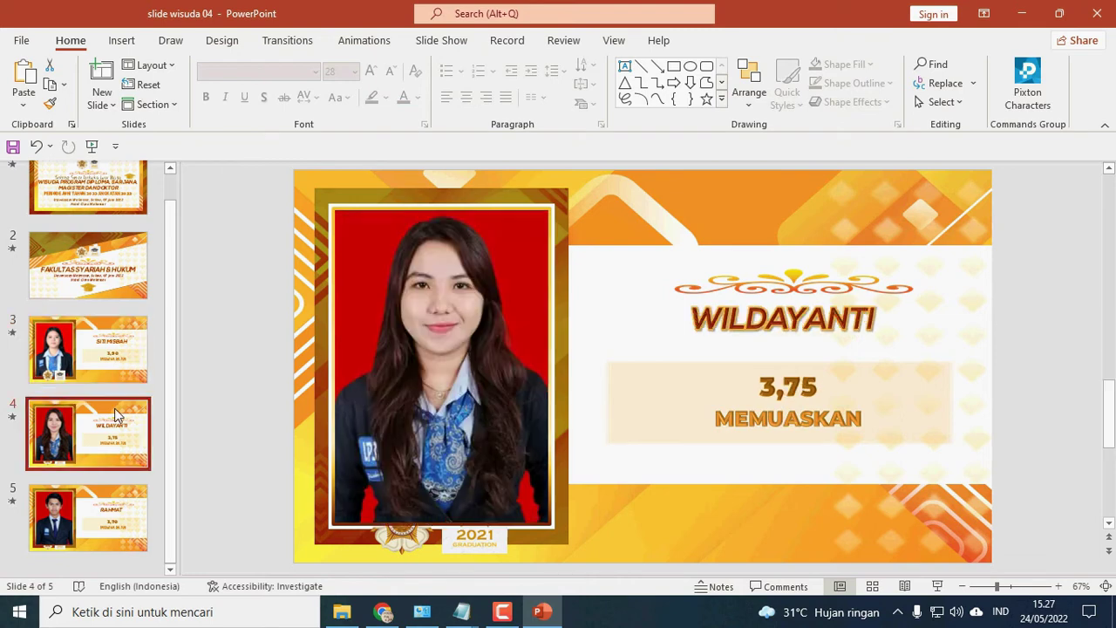
Run the slide show from the title slide and advance to the second student's slide.
{"action": "left_click", "coordinate": [118, 497]}
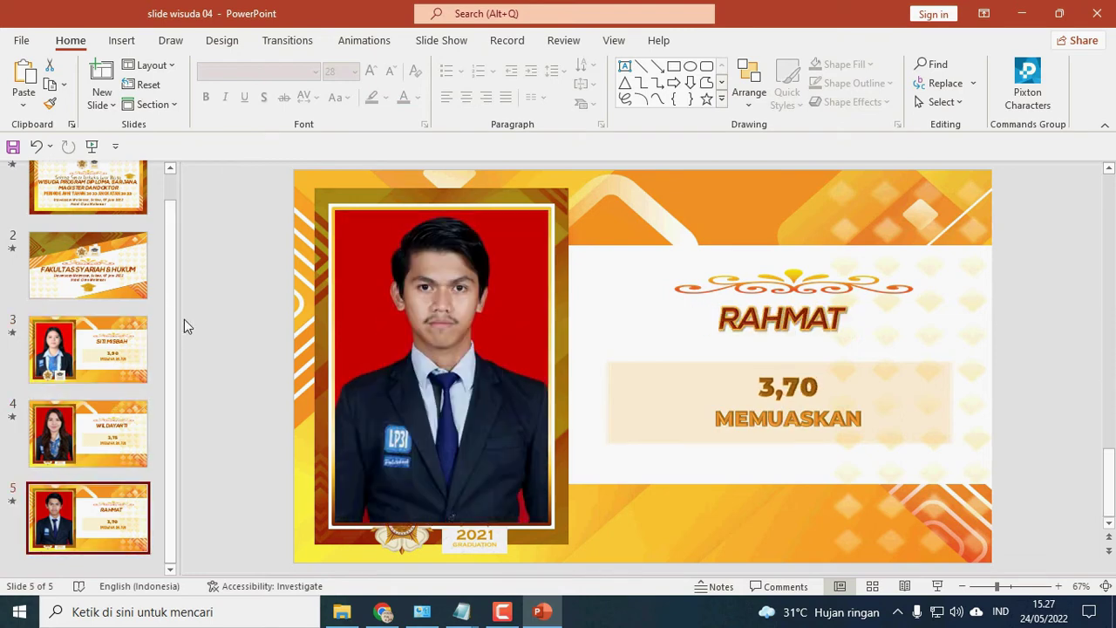
{"action": "scroll", "coordinate": [175, 261], "scroll_direction": "up", "scroll_amount": 1}
{"action": "left_click", "coordinate": [114, 223]}
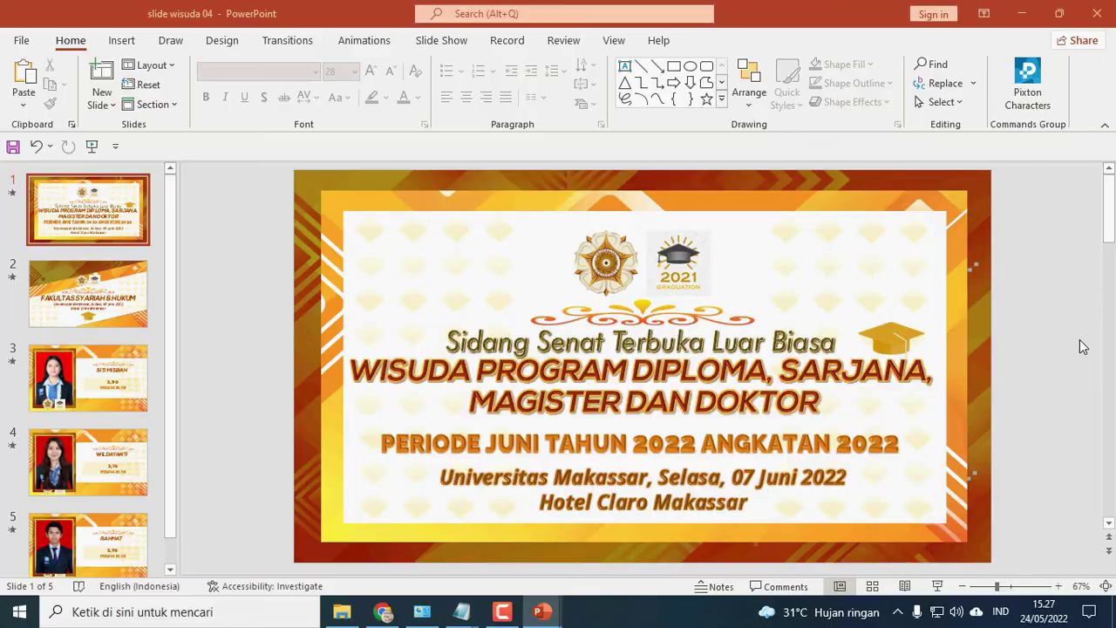
{"action": "key", "text": "F5"}
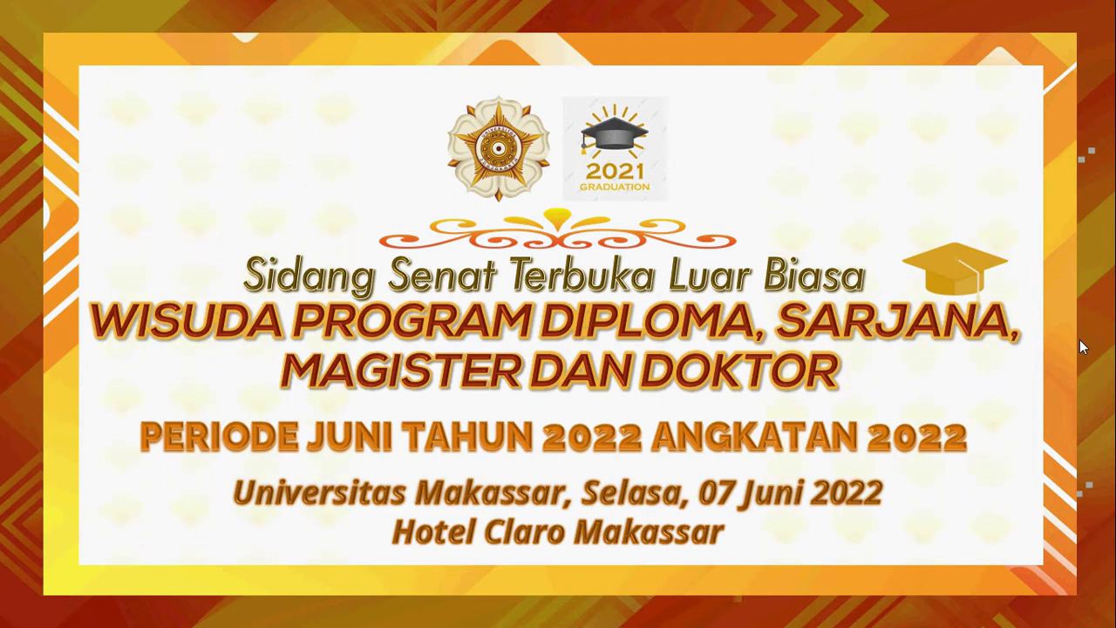
{"action": "left_click", "coordinate": [1079, 339]}
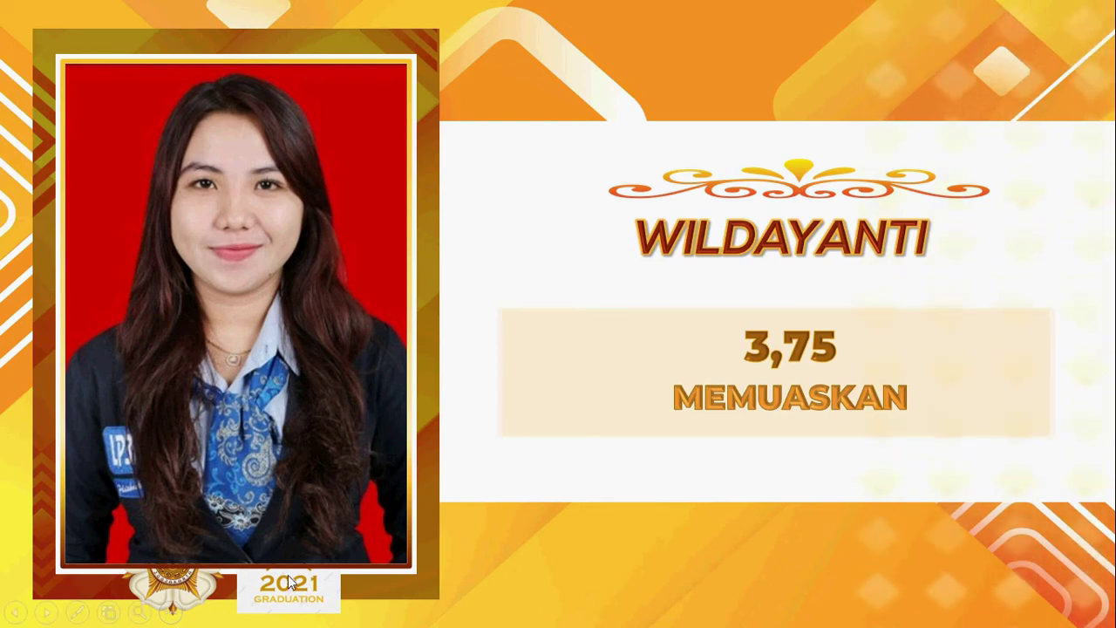
End the show and bring slide 4's university logo and 2021 badge to front.
{"action": "key", "text": "Escape"}
{"action": "left_click", "coordinate": [102, 471]}
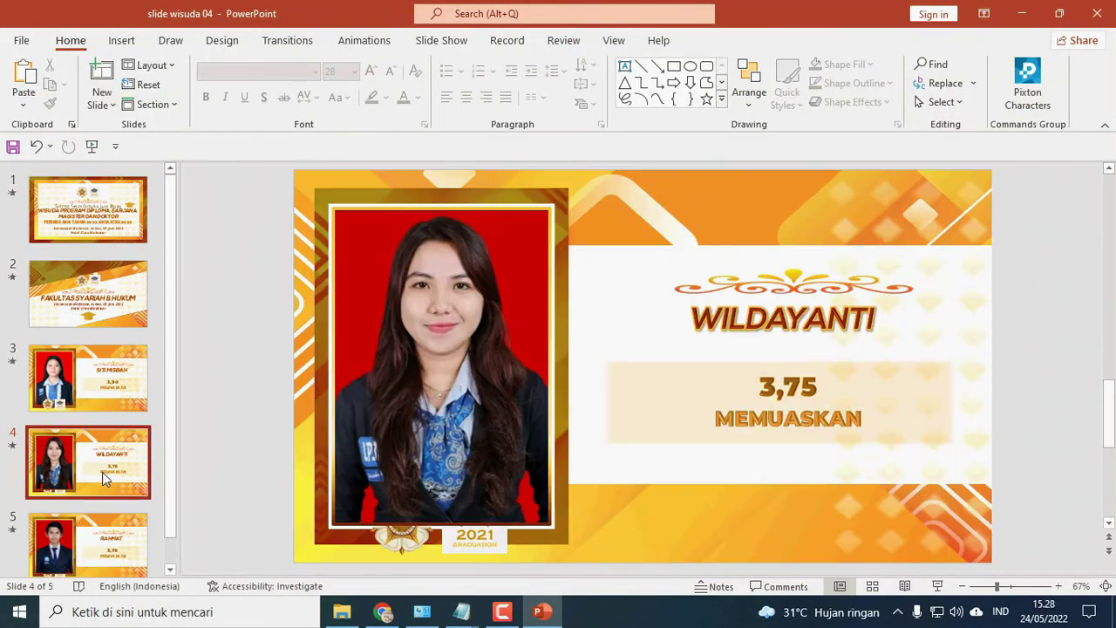
{"action": "left_click", "coordinate": [404, 546]}
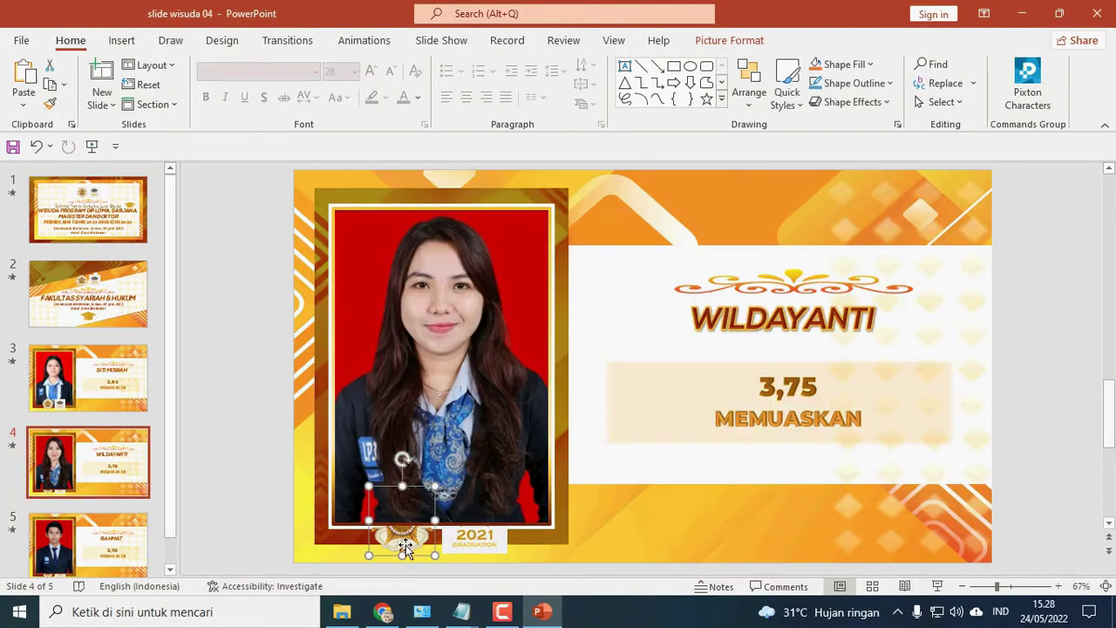
{"action": "left_click", "coordinate": [478, 544], "text": "shift"}
{"action": "right_click", "coordinate": [478, 545]}
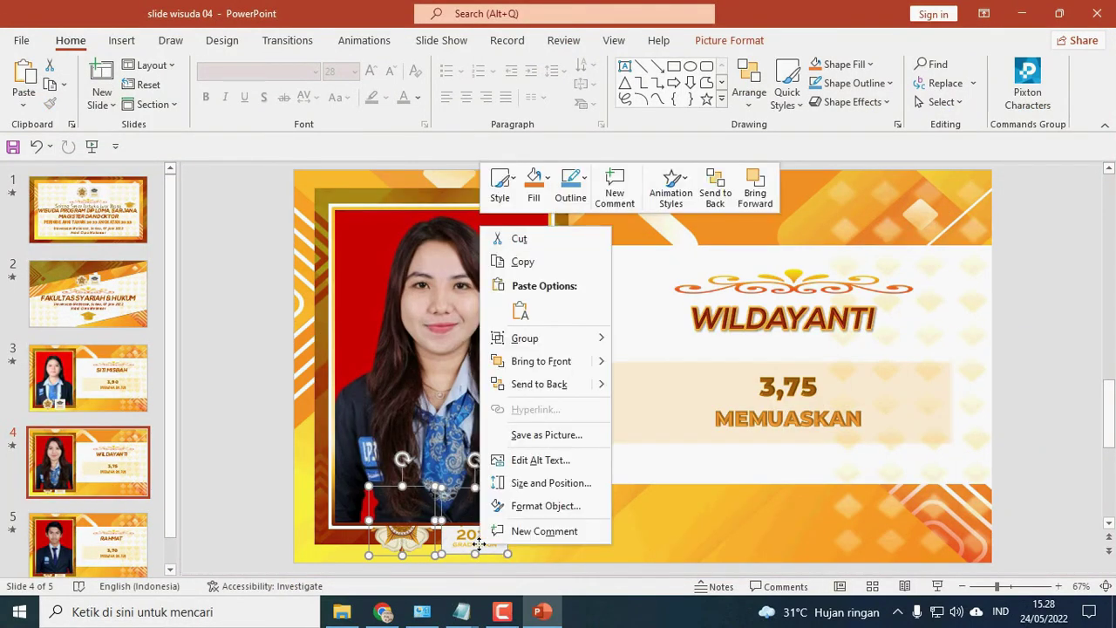
{"action": "left_click", "coordinate": [570, 363]}
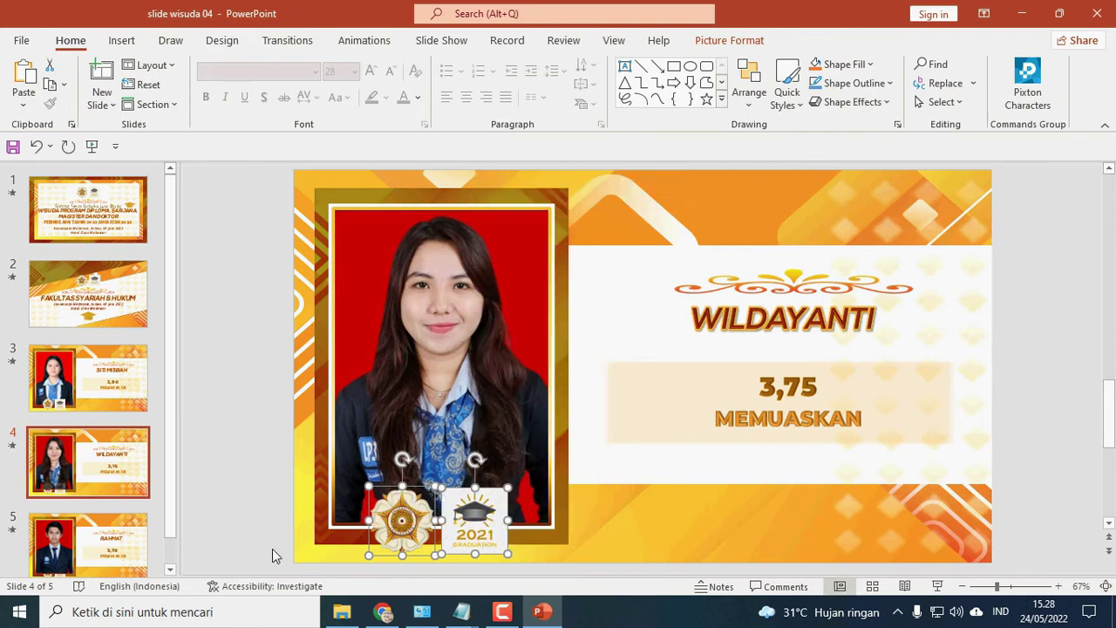
Bring slide 5's university logo and 2021 badge in front of the photo.
{"action": "left_click", "coordinate": [103, 558]}
{"action": "left_click", "coordinate": [403, 537]}
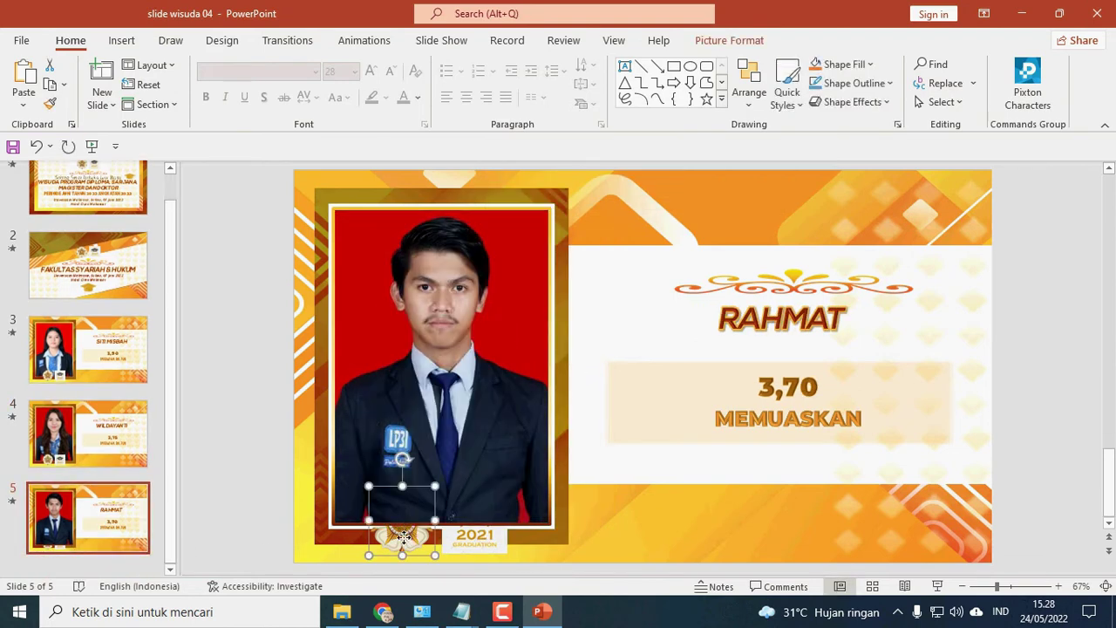
{"action": "left_click", "coordinate": [466, 545], "text": "shift"}
{"action": "right_click", "coordinate": [466, 546]}
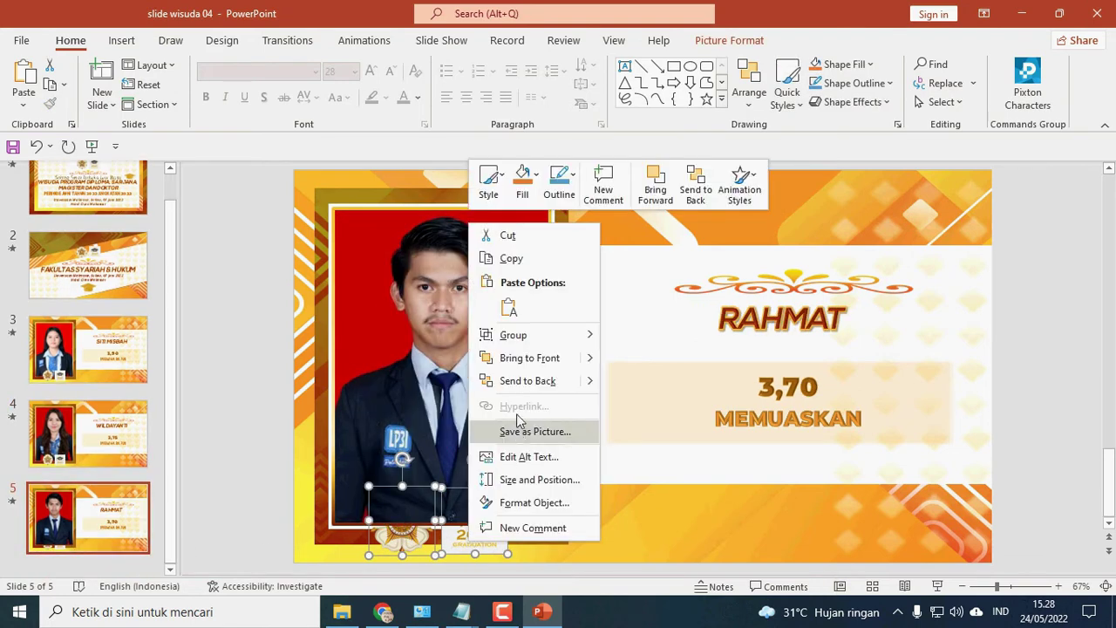
{"action": "left_click", "coordinate": [527, 359]}
{"action": "left_click", "coordinate": [117, 366]}
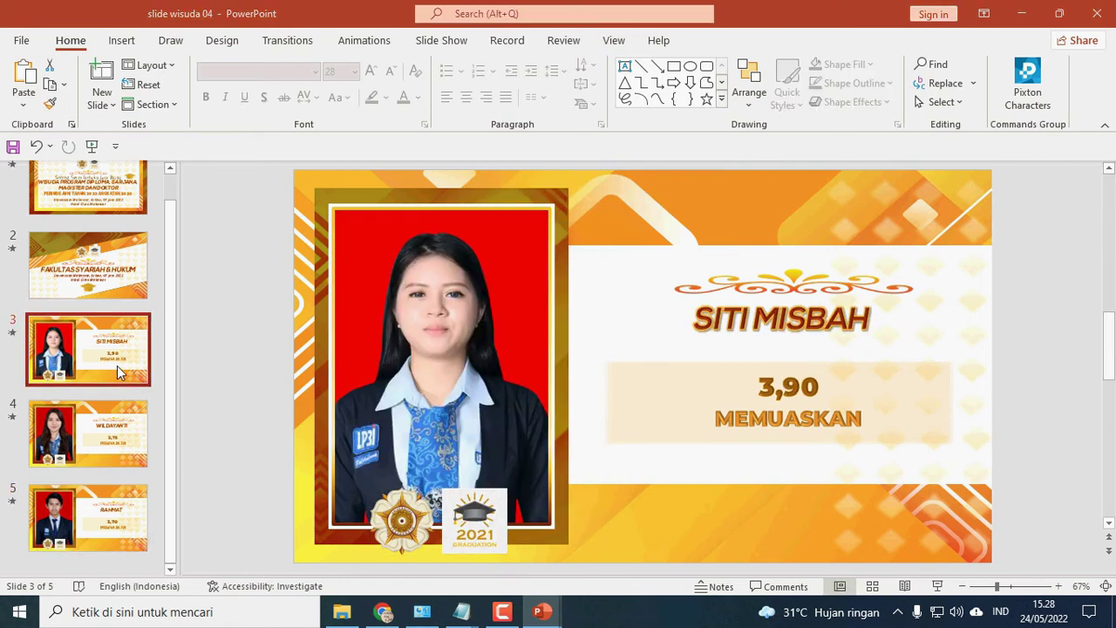
Play the slide show through the student slides, then end it to resume editing.
{"action": "key", "text": "F5"}
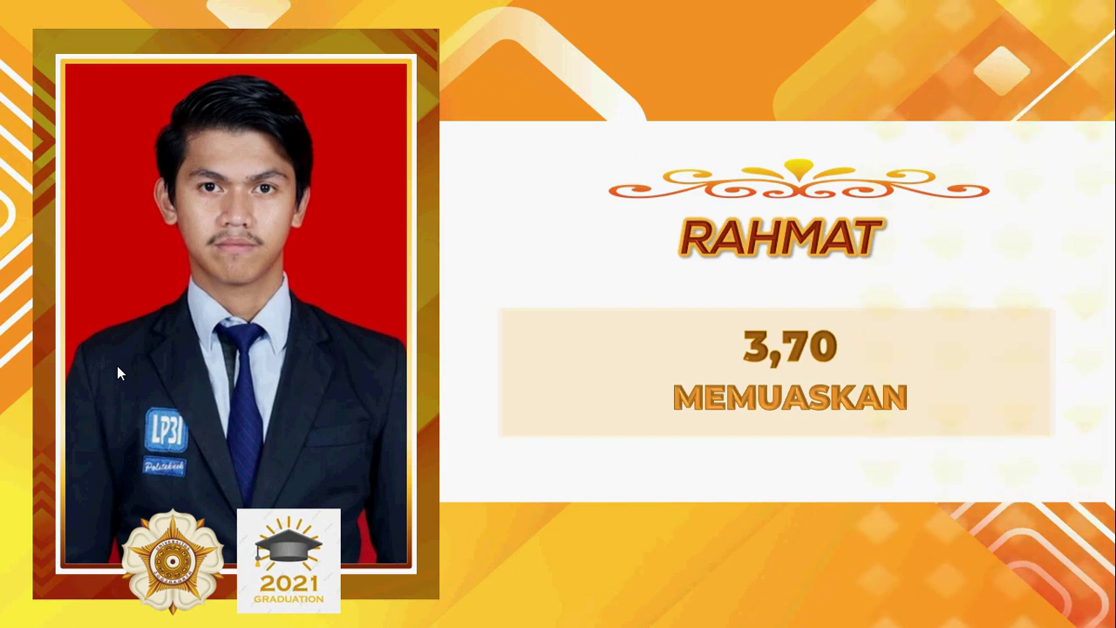
{"action": "key", "text": "Escape"}
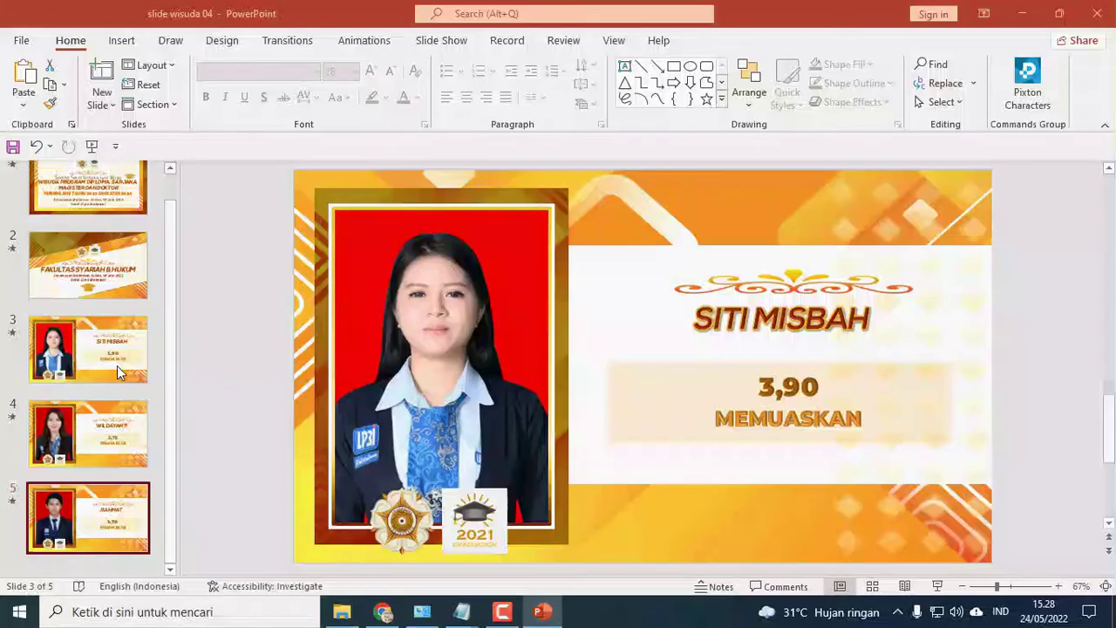
Review slides 1 through 5 in turn, then start the full-screen slide show.
{"action": "left_click", "coordinate": [112, 183]}
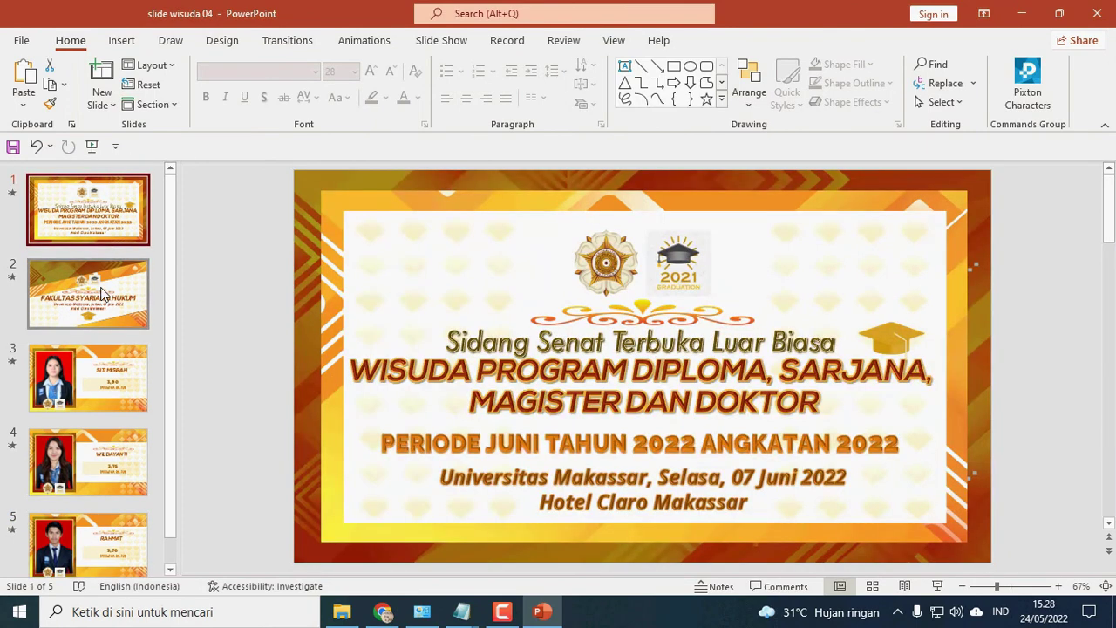
{"action": "left_click", "coordinate": [102, 291]}
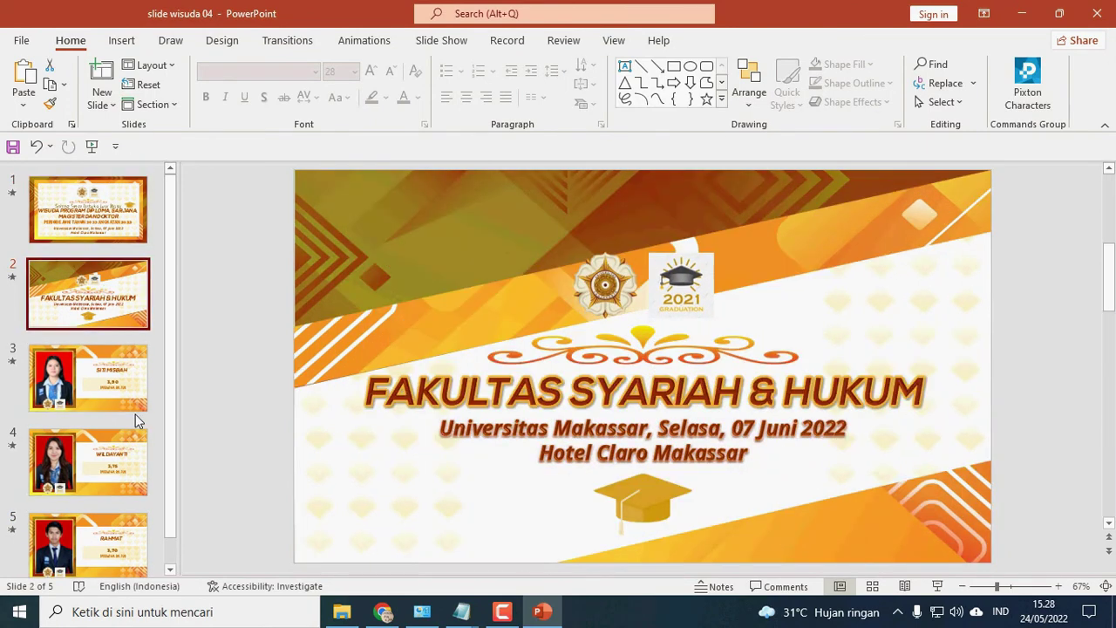
{"action": "left_click", "coordinate": [134, 393]}
{"action": "left_click", "coordinate": [140, 450]}
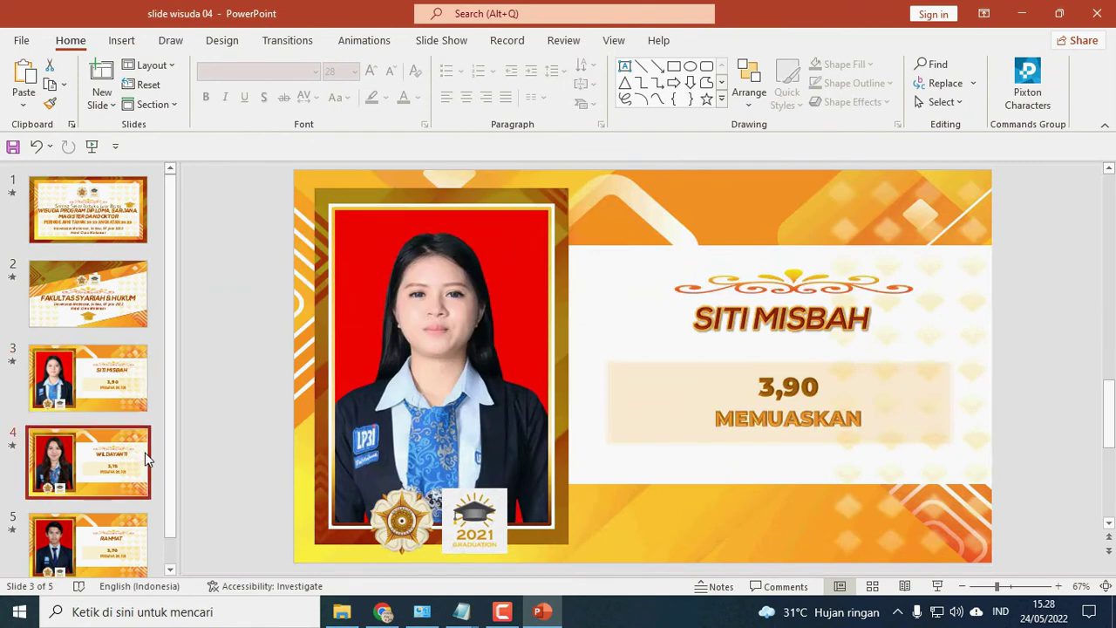
{"action": "left_click", "coordinate": [133, 561]}
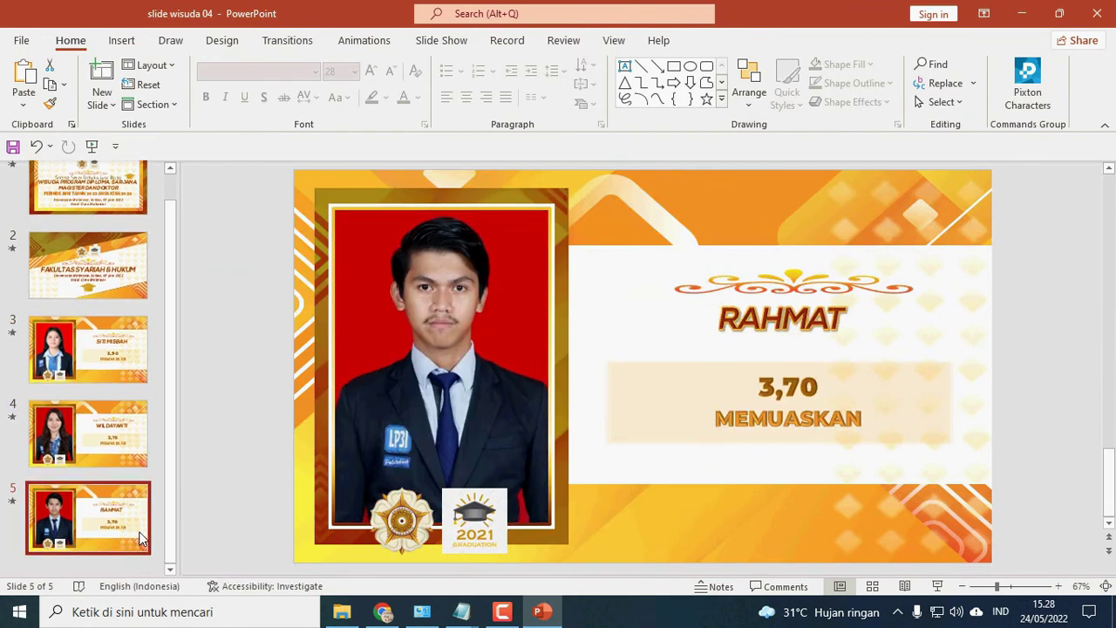
{"action": "key", "text": "F5"}
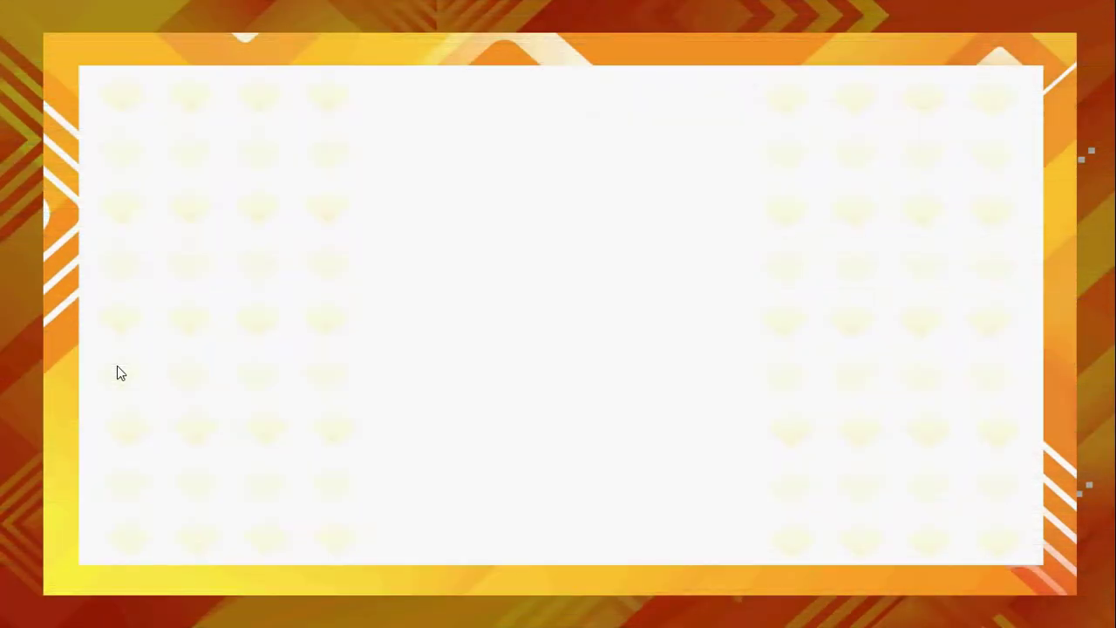